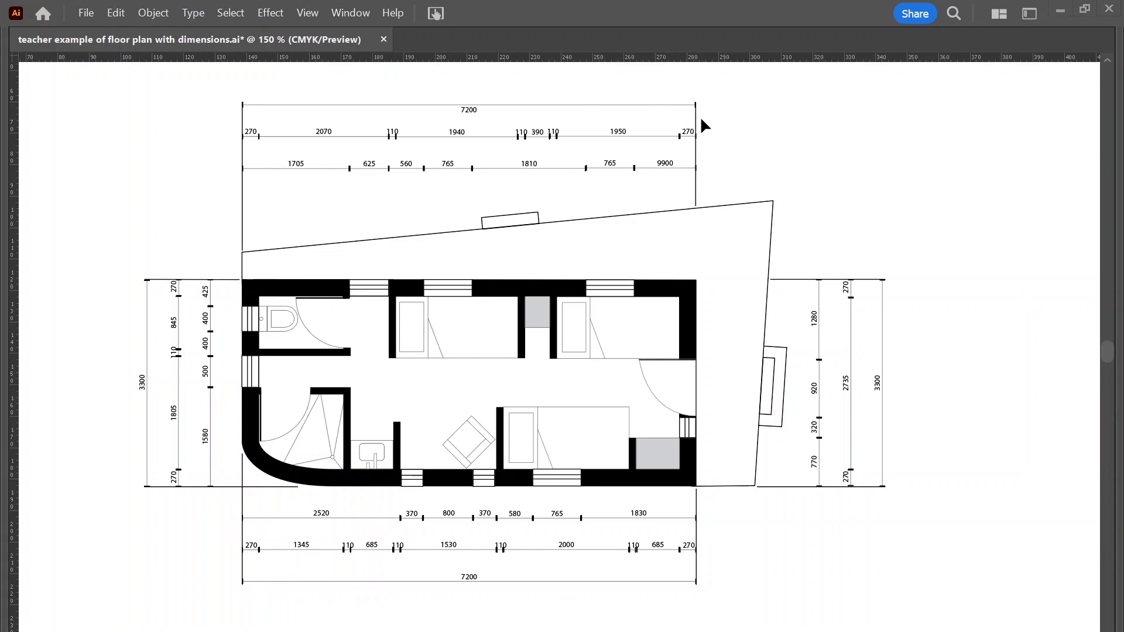
# - Switch from Illustrator to the Tech Drawing Specs PDF open in Acrobat
pyautogui.hotkey('alt', 'Tab')
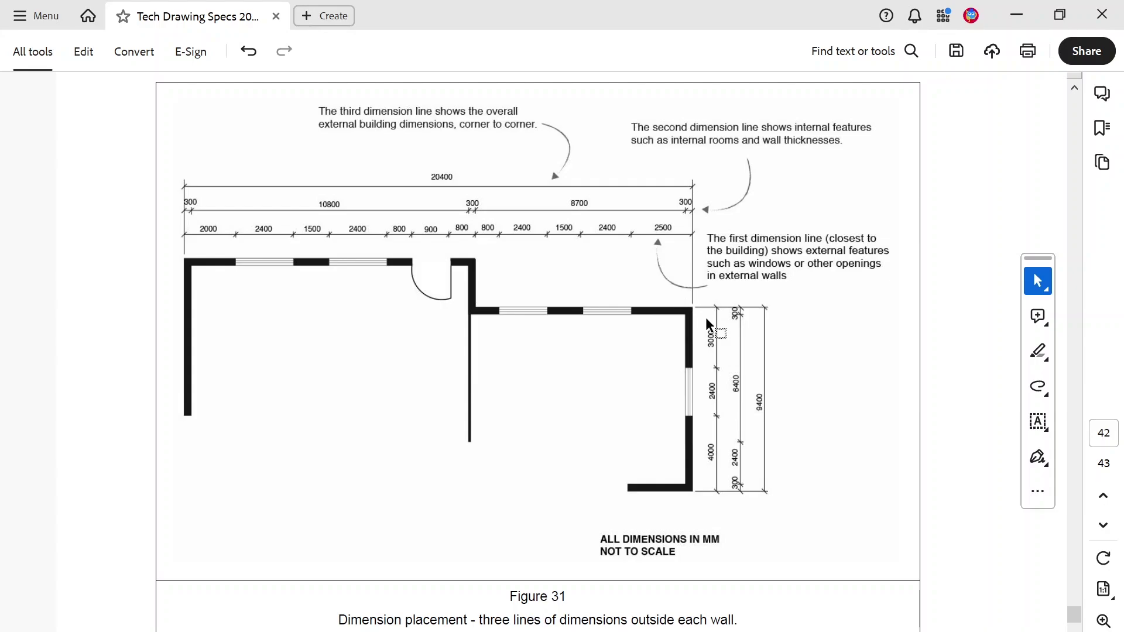
# - Return to Illustrator, restore the tool panels and pan to the second artboard's undimensioned plan
pyautogui.hotkey('alt', 'Tab')
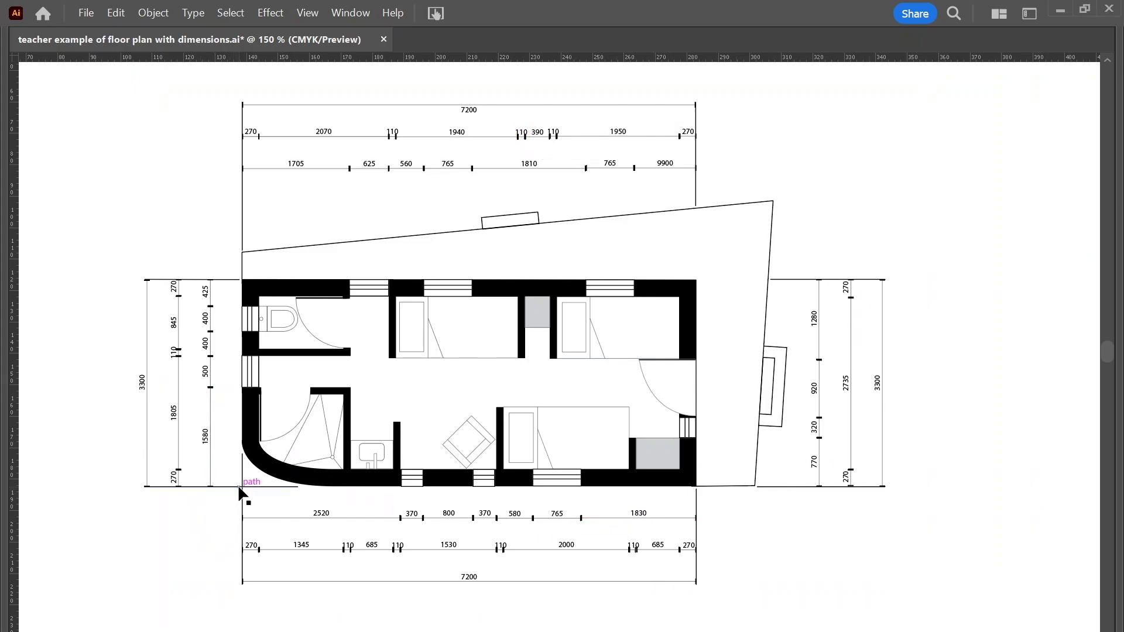
pyautogui.press('h')
pyautogui.press('Tab')
pyautogui.moveTo(976, 290); pyautogui.dragTo(454, 288)
pyautogui.moveTo(841, 297); pyautogui.dragTo(366, 299)
pyautogui.moveTo(810, 357); pyautogui.dragTo(552, 307)
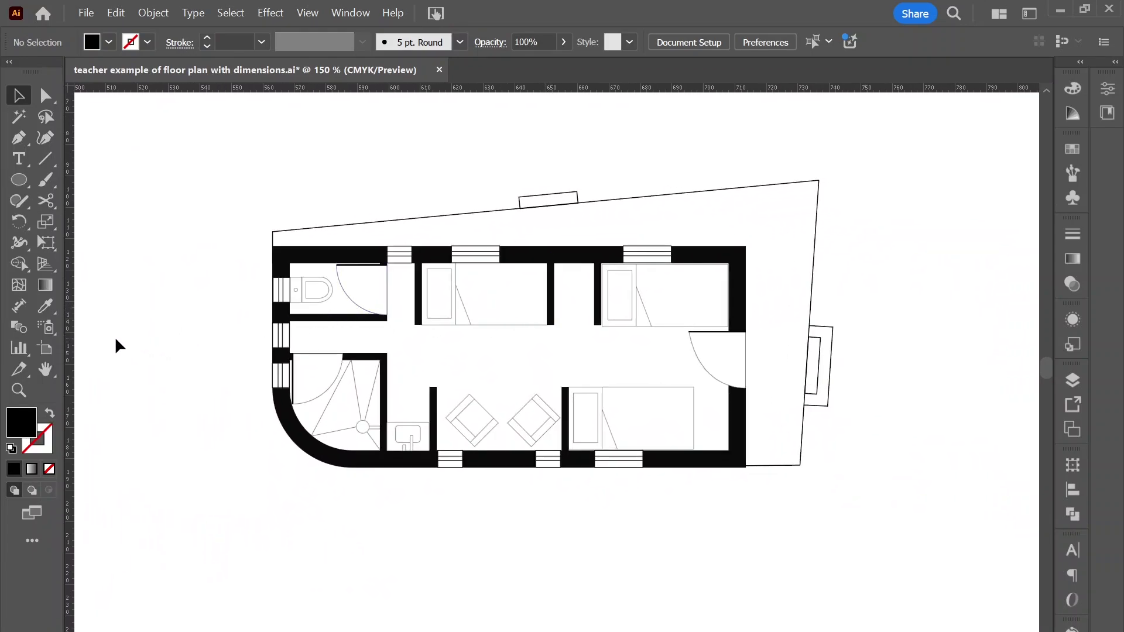
# - Save Dimension tool settings: millimetres, scale 1:50, tick ends, text placed away from line
pyautogui.click(30, 323)
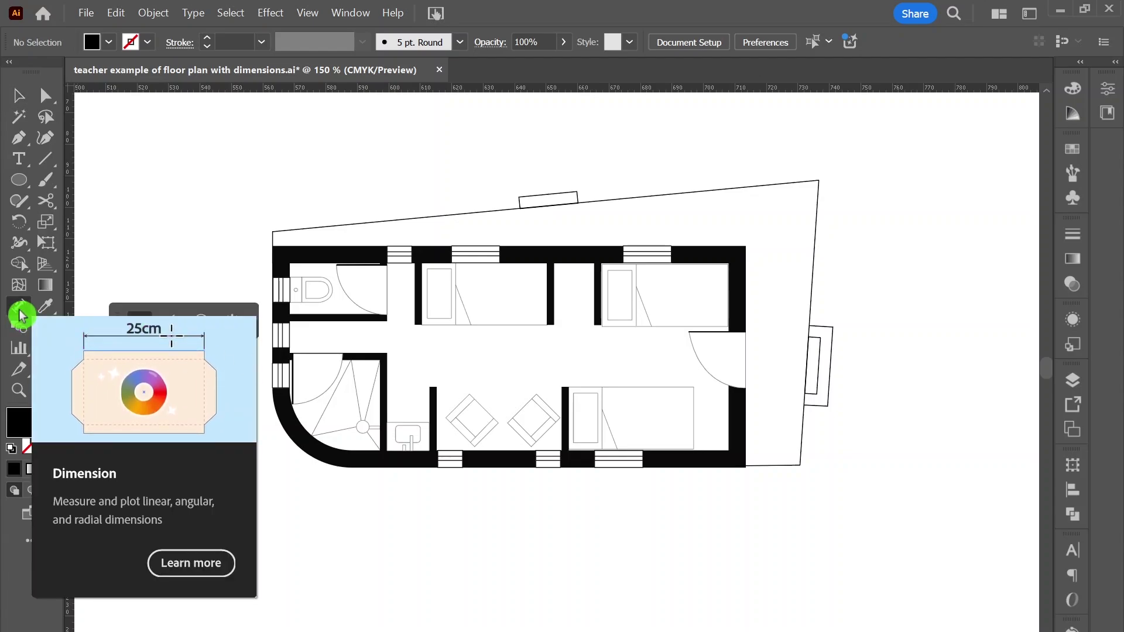
pyautogui.doubleClick(20, 316)
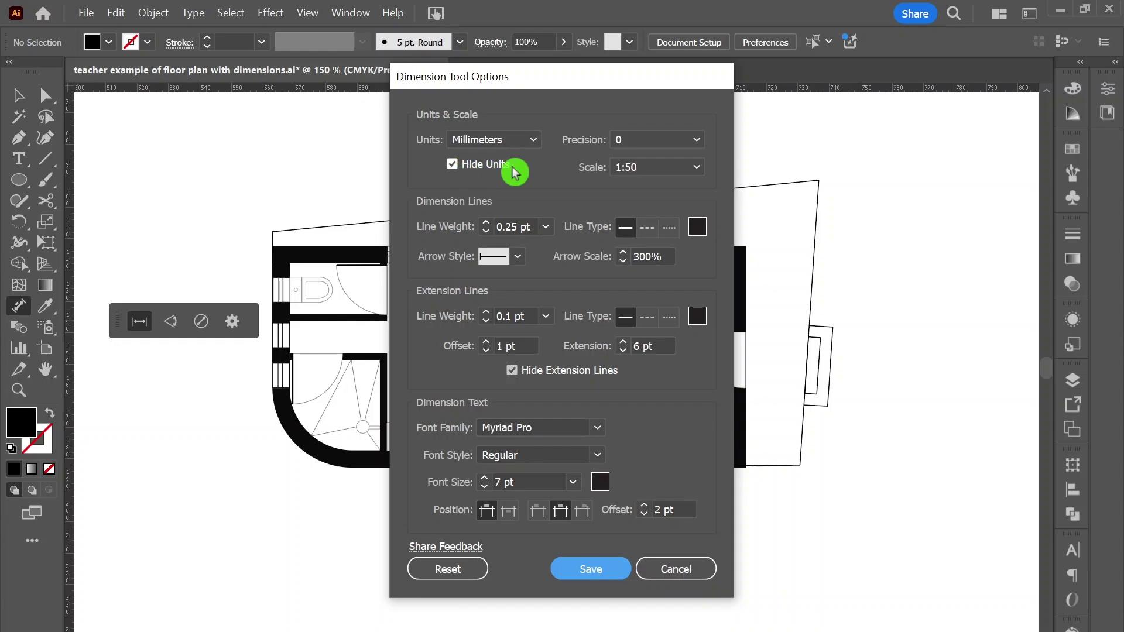
pyautogui.click(641, 166)
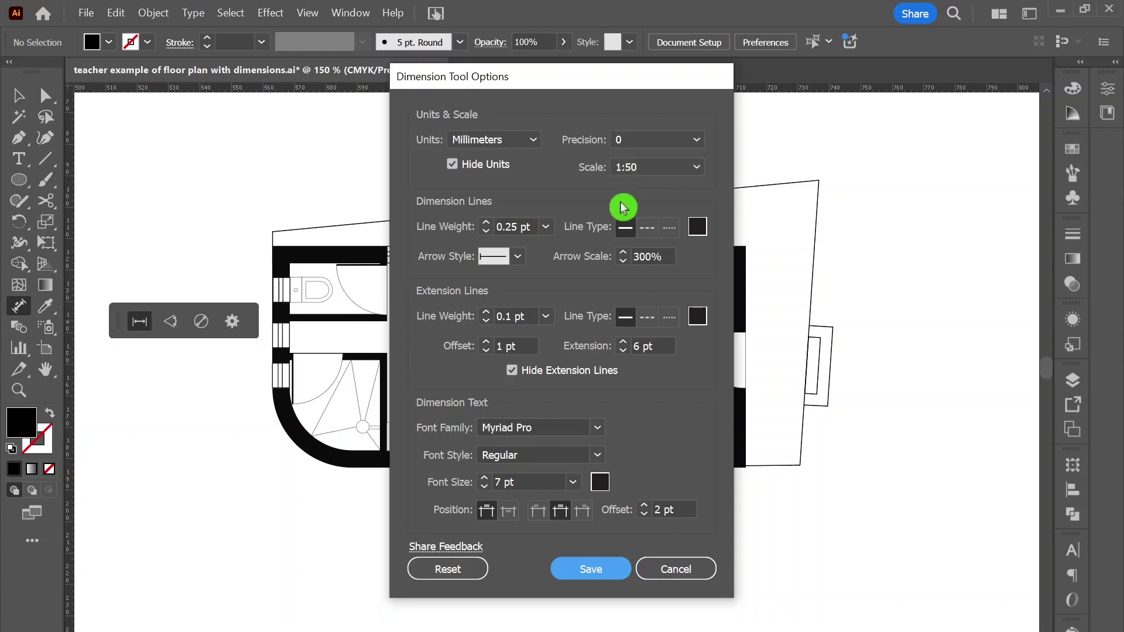
pyautogui.click(518, 257)
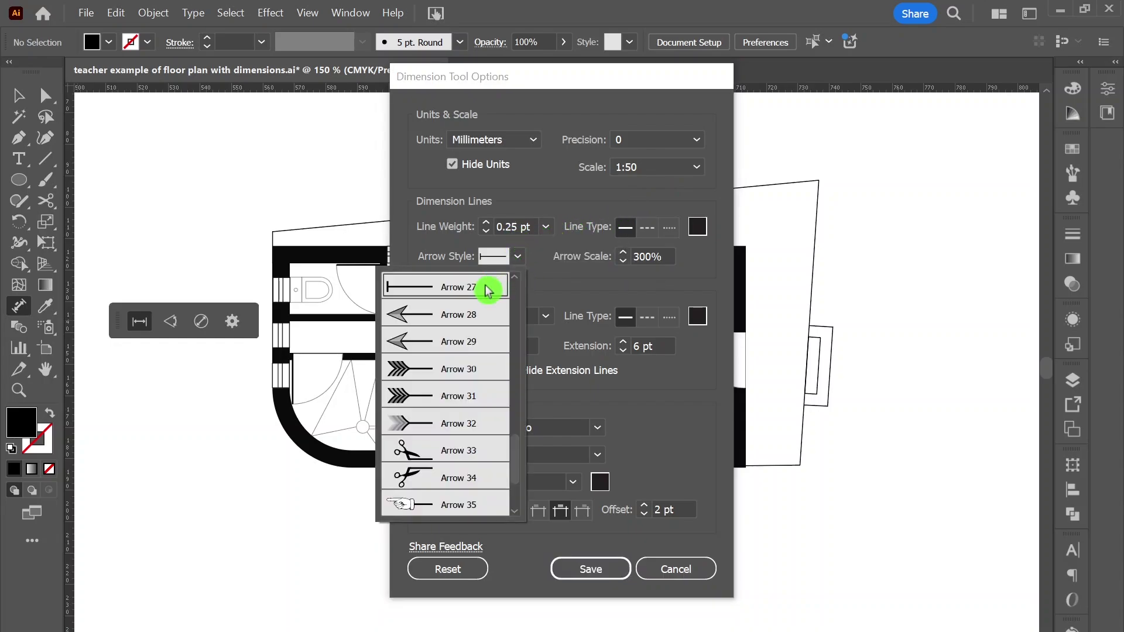
pyautogui.click(543, 254)
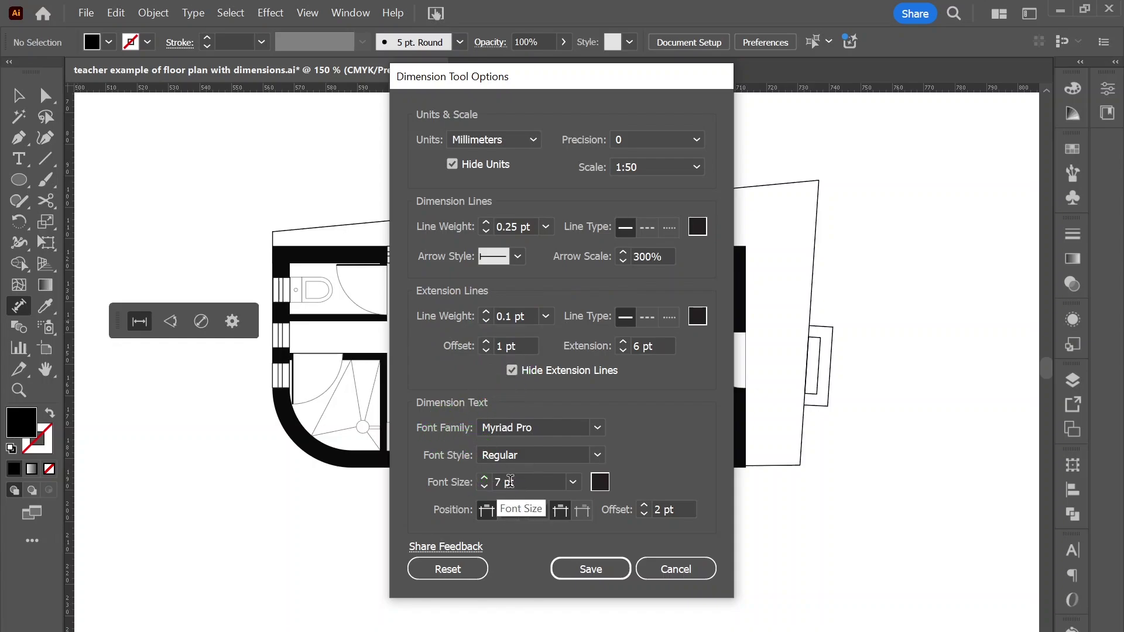
pyautogui.click(506, 496)
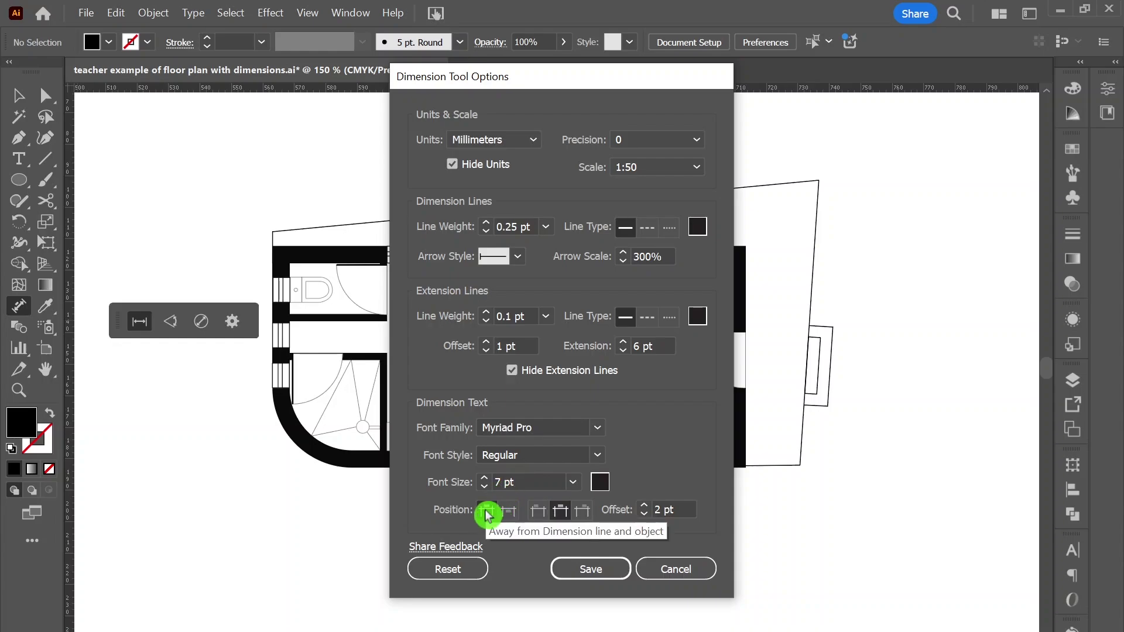
pyautogui.click(486, 512)
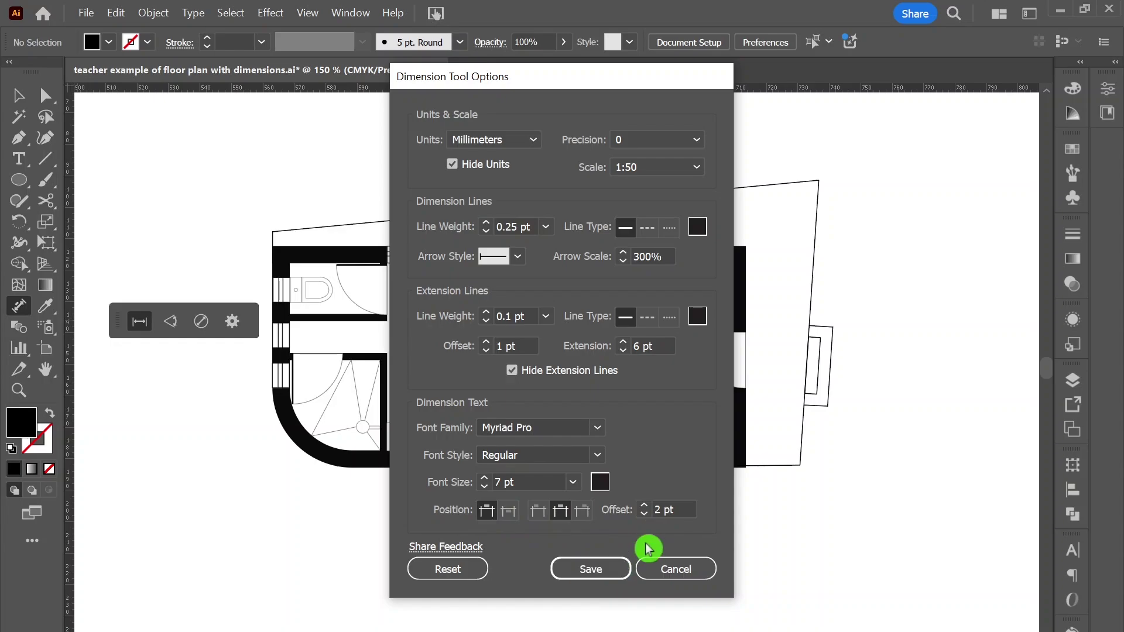
pyautogui.click(605, 572)
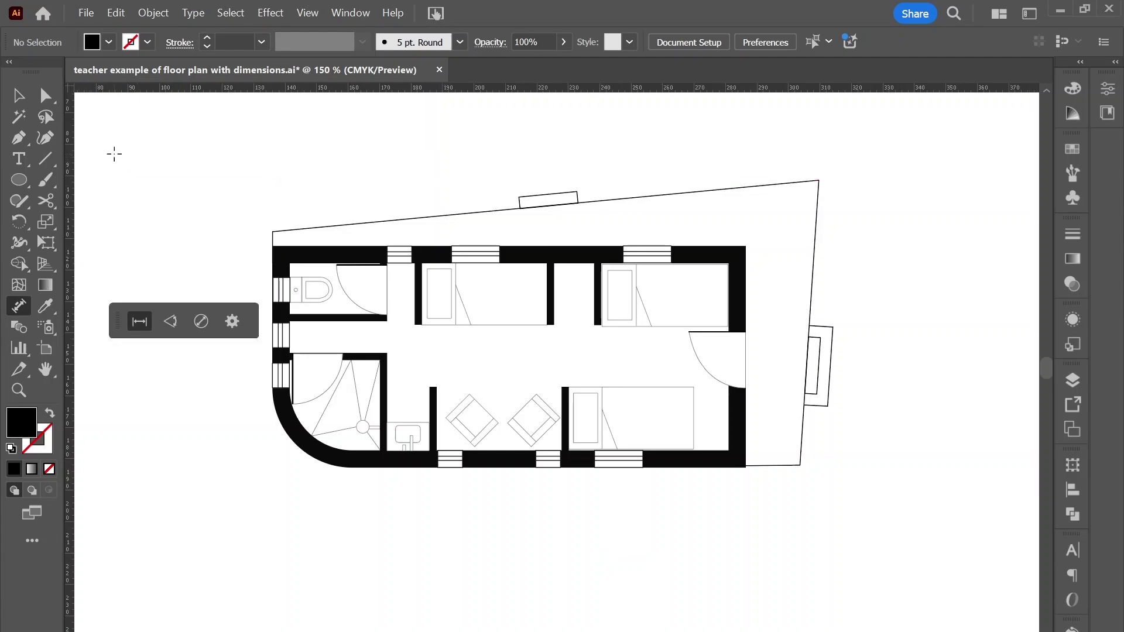
pyautogui.moveTo(114, 154); pyautogui.dragTo(238, 116)
pyautogui.moveTo(239, 115); pyautogui.dragTo(239, 117)
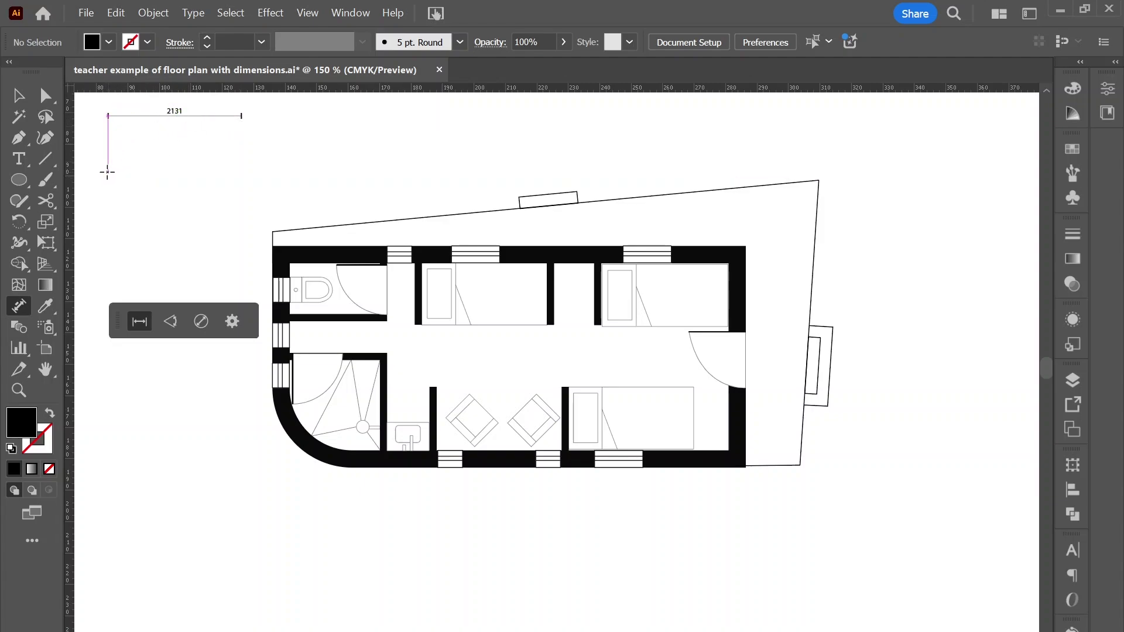
pyautogui.moveTo(131, 171); pyautogui.dragTo(230, 193)
pyautogui.click(19, 97)
pyautogui.moveTo(91, 100); pyautogui.dragTo(248, 216)
pyautogui.press('Delete')
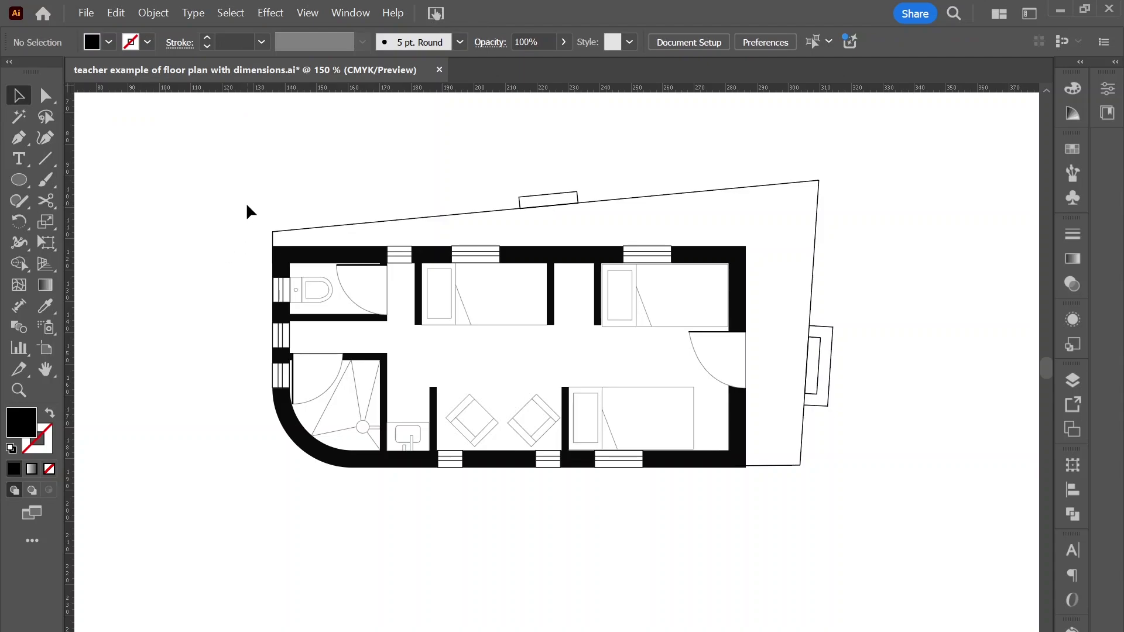
# - Zoom across the floor plan and turn on guide display with Ctrl+;
pyautogui.hotkey('ctrl', '=')
pyautogui.hotkey('ctrl', '=')
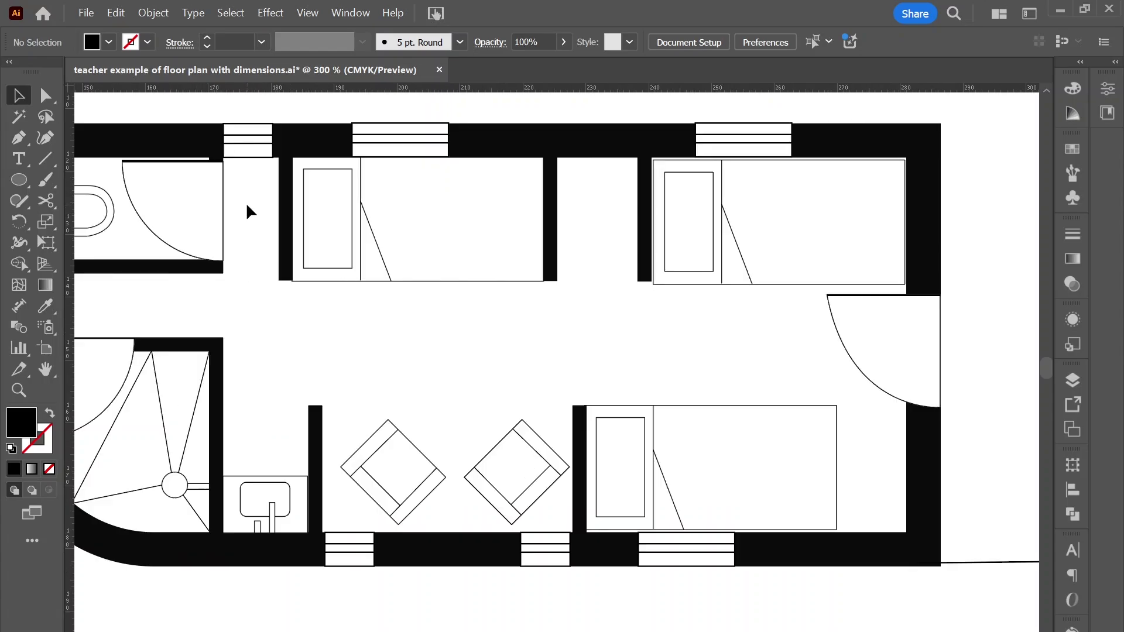
pyautogui.moveTo(217, 264); pyautogui.dragTo(304, 373)
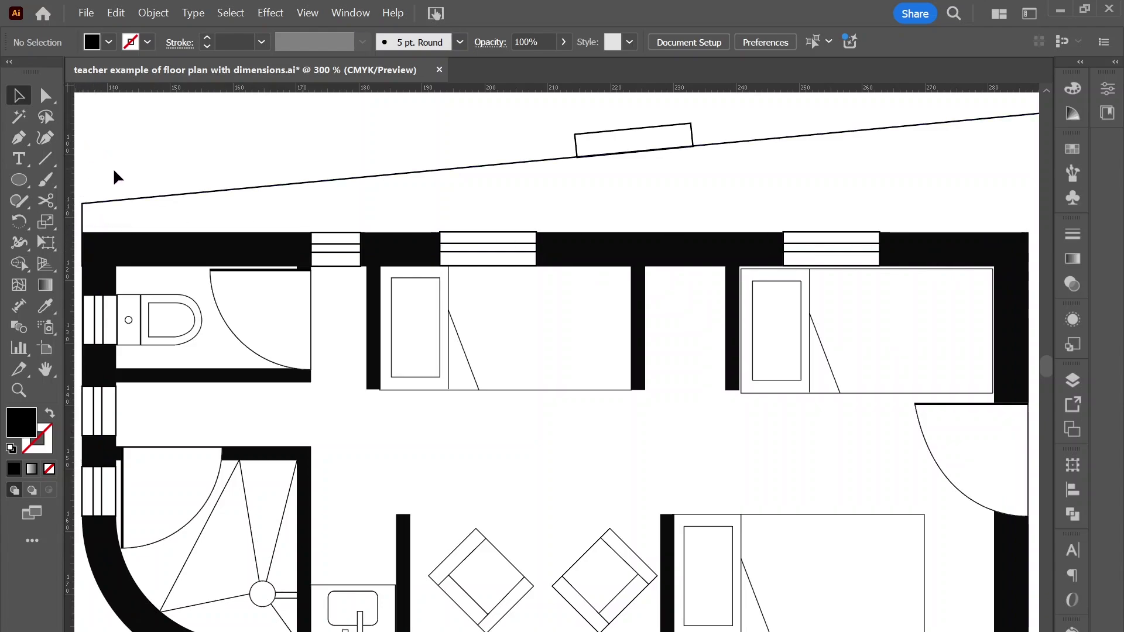
pyautogui.hotkey('ctrl', ';')
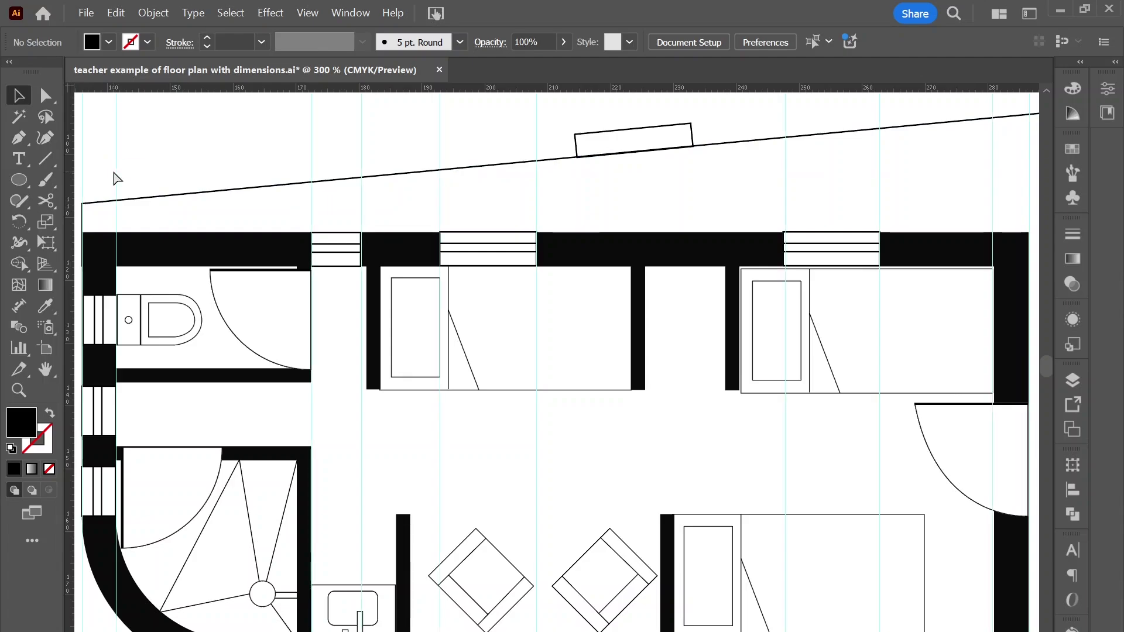
pyautogui.scroll(2, 138, 199)
pyautogui.hotkey('ctrl', '-')
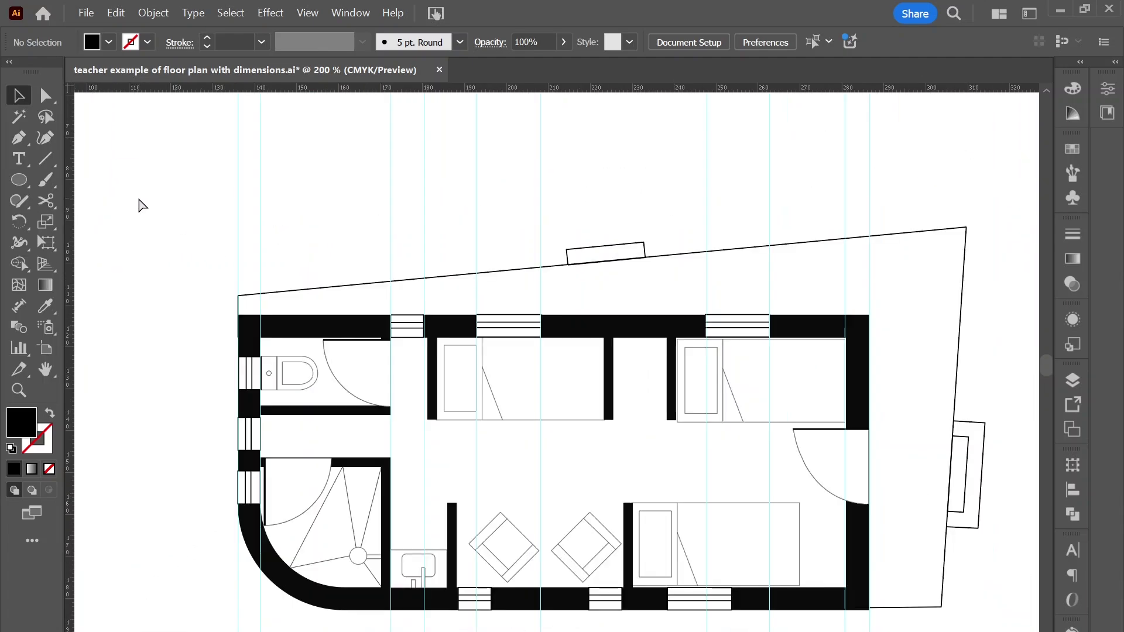
pyautogui.moveTo(196, 143); pyautogui.dragTo(863, 206)
# - Unlock the guides, marquee-select all the vertical guides and delete them
pyautogui.click(311, 15)
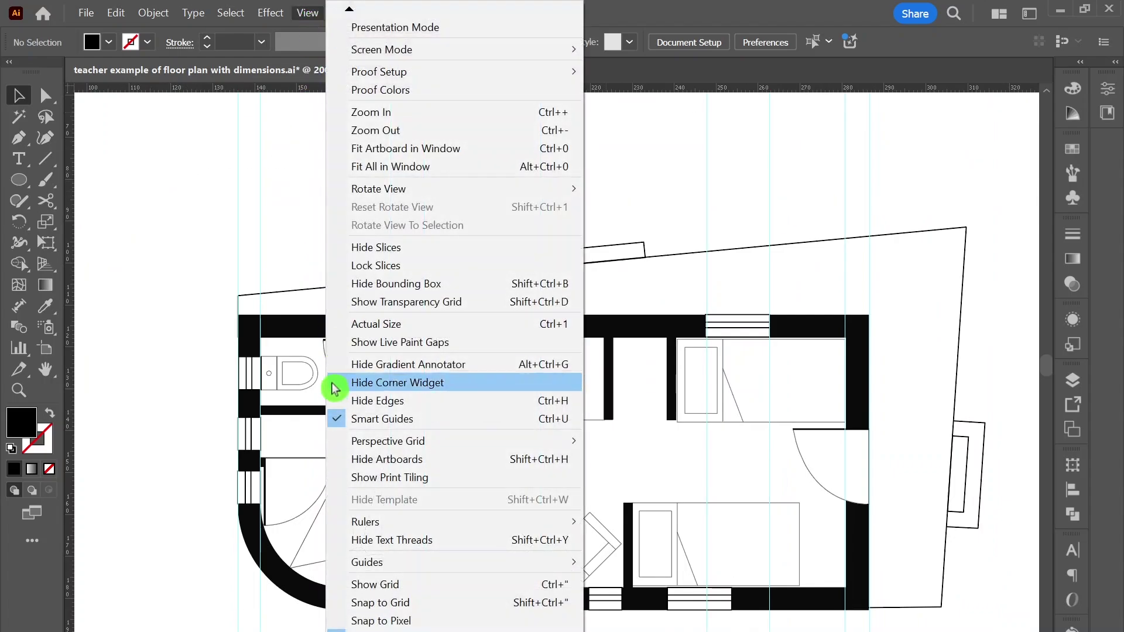
pyautogui.moveTo(401, 562)
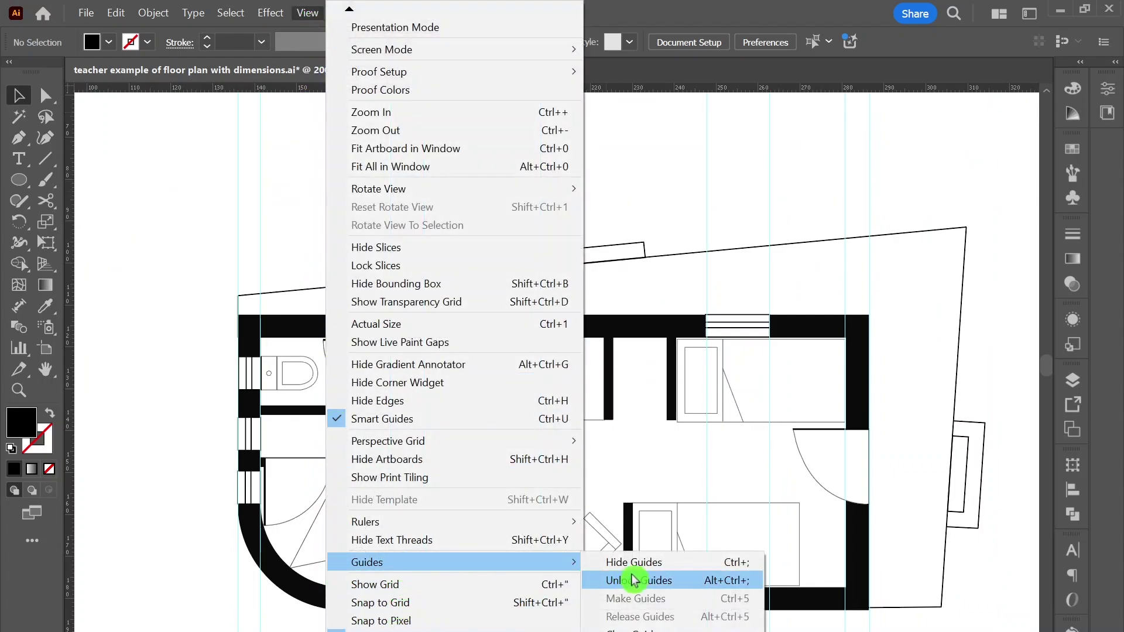
pyautogui.click(661, 582)
pyautogui.moveTo(217, 126); pyautogui.dragTo(984, 228)
pyautogui.press('Delete')
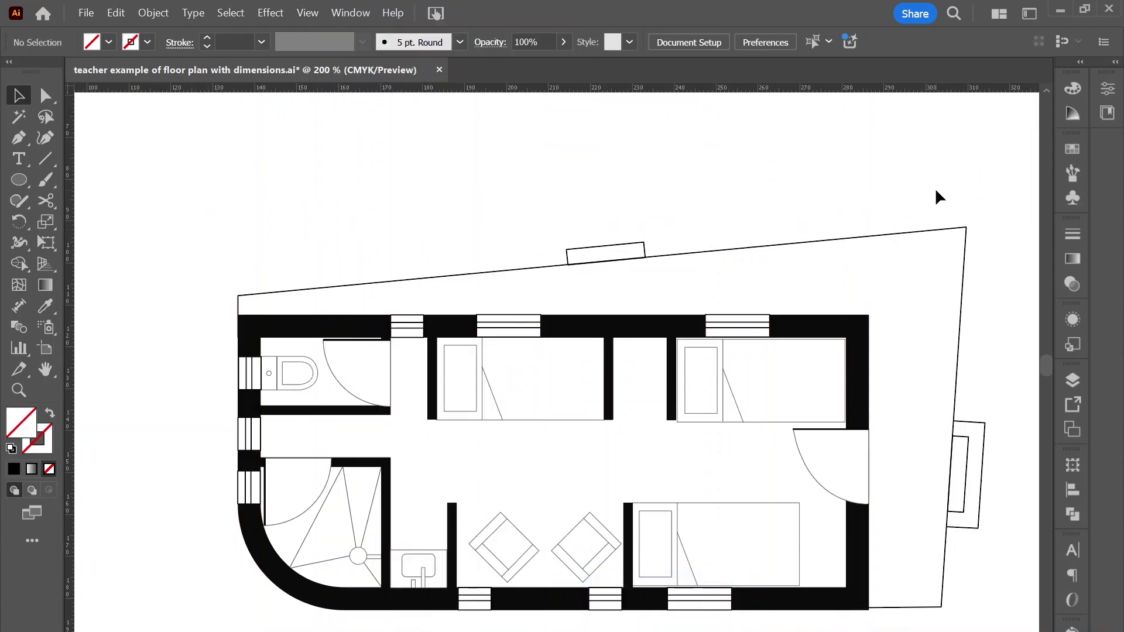
pyautogui.hotkey('ctrl', '=')
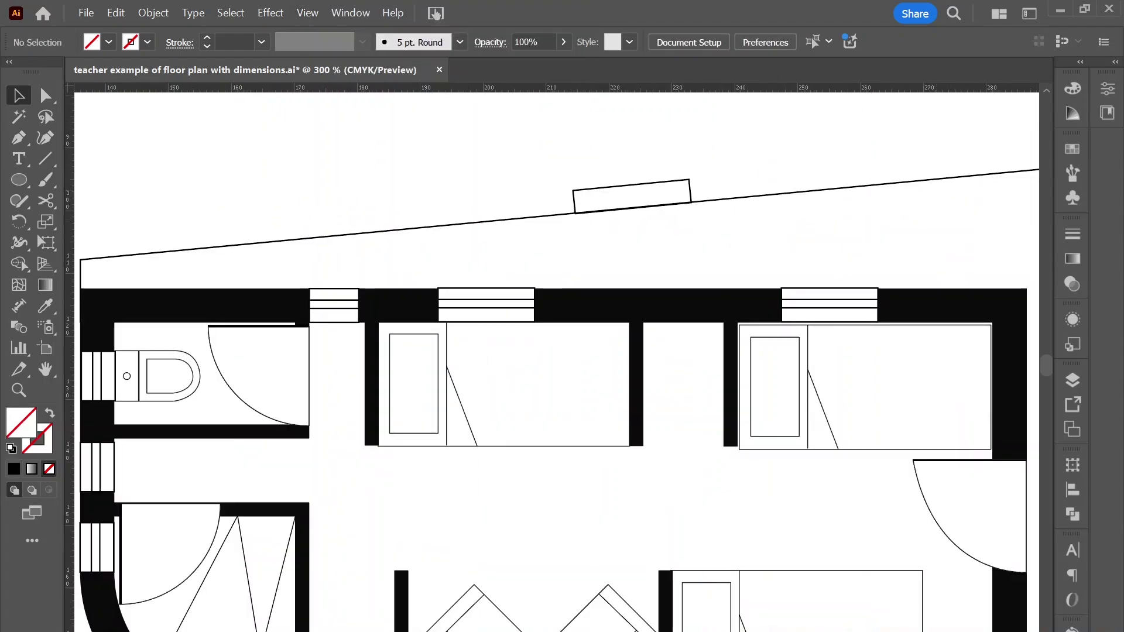
pyautogui.click(322, 22)
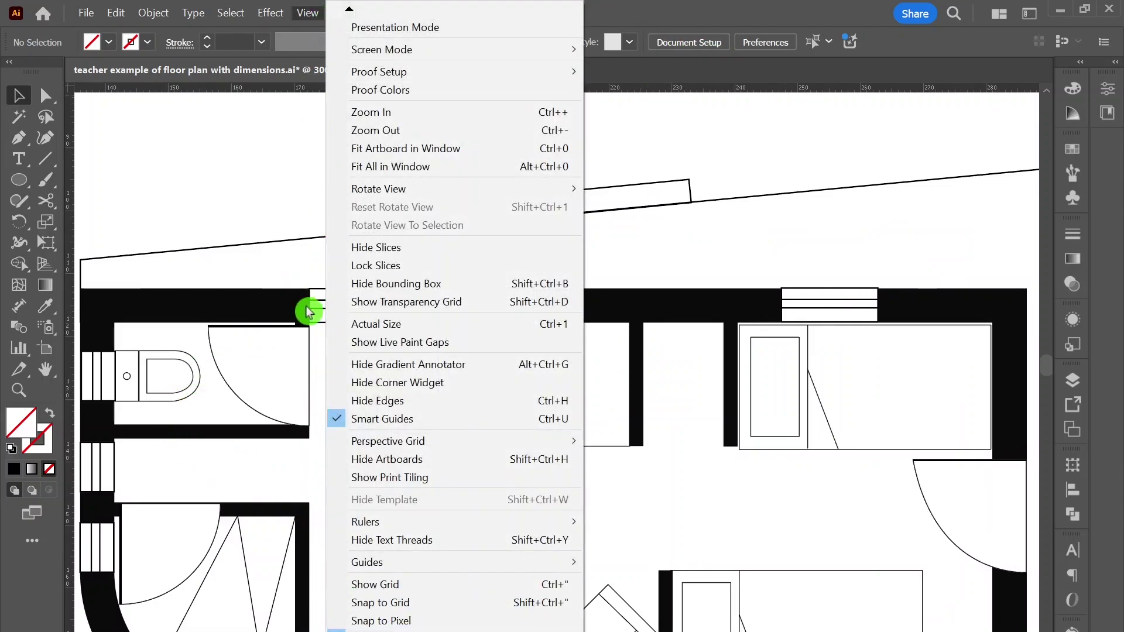
pyautogui.click(29, 110)
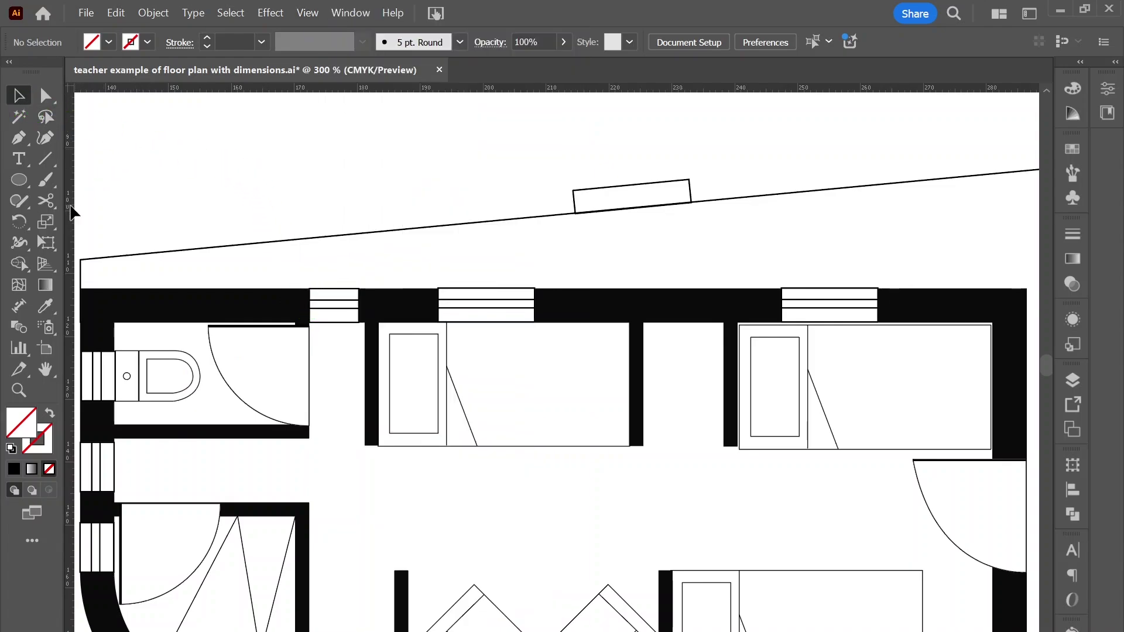
# - Drag new vertical guides onto the plan's wall corners and window edges
pyautogui.click(80, 225)
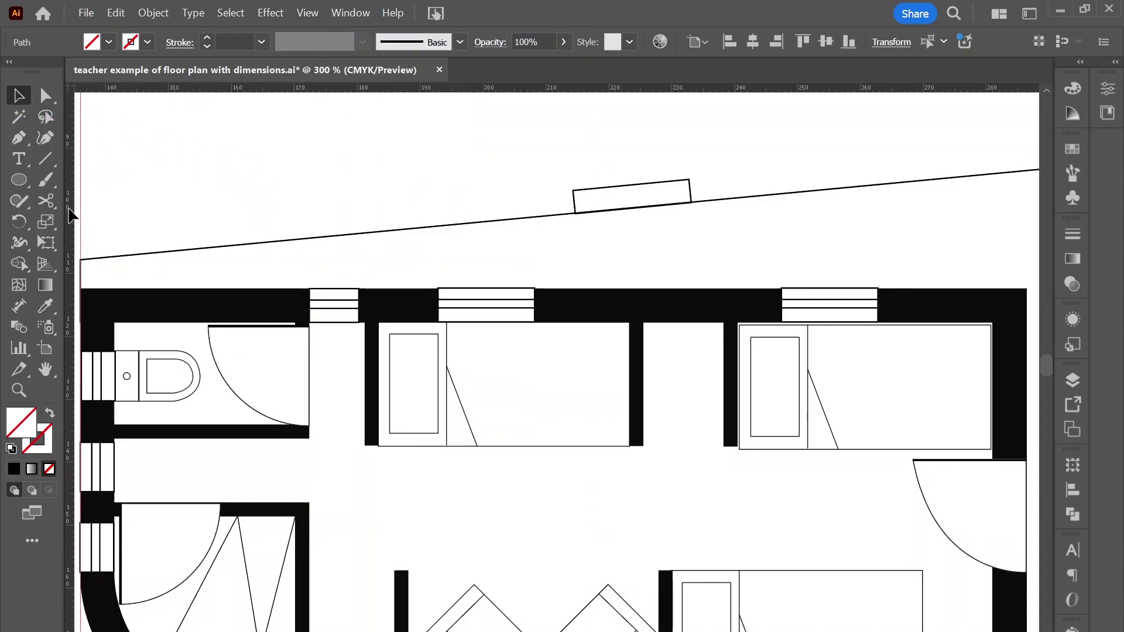
pyautogui.moveTo(69, 209); pyautogui.dragTo(309, 237)
pyautogui.moveTo(69, 237); pyautogui.dragTo(535, 252)
pyautogui.moveTo(75, 252); pyautogui.dragTo(644, 228)
pyautogui.moveTo(75, 222); pyautogui.dragTo(737, 199)
pyautogui.moveTo(69, 187); pyautogui.dragTo(1025, 221)
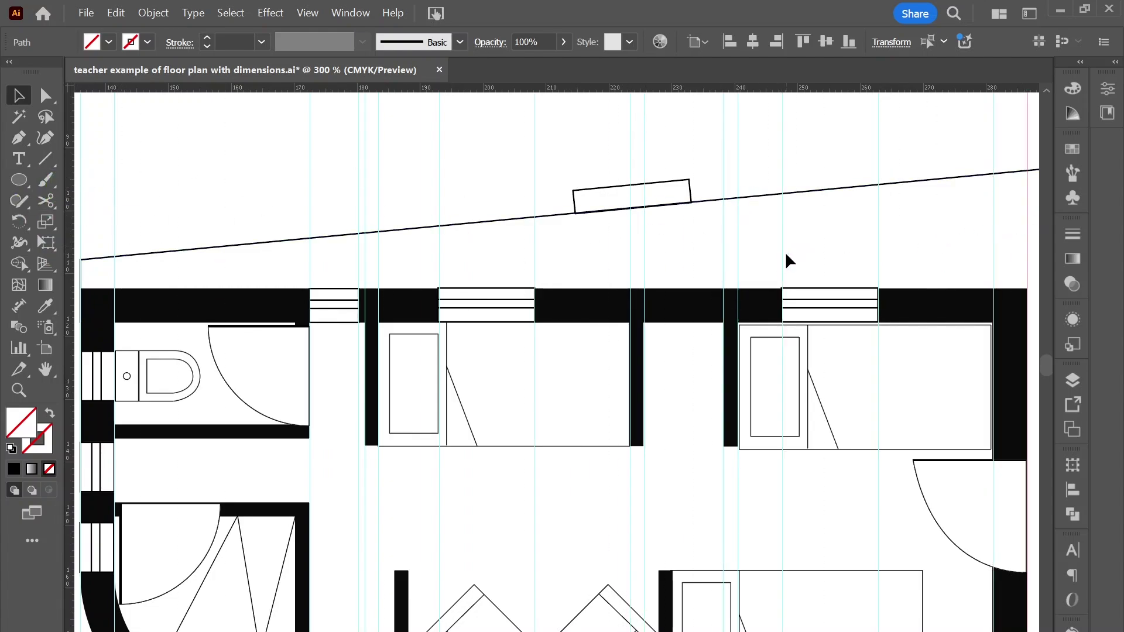
# - Zoom in to check the guide positions, then zoom out to fit the full plan
pyautogui.hotkey('ctrl', '+')
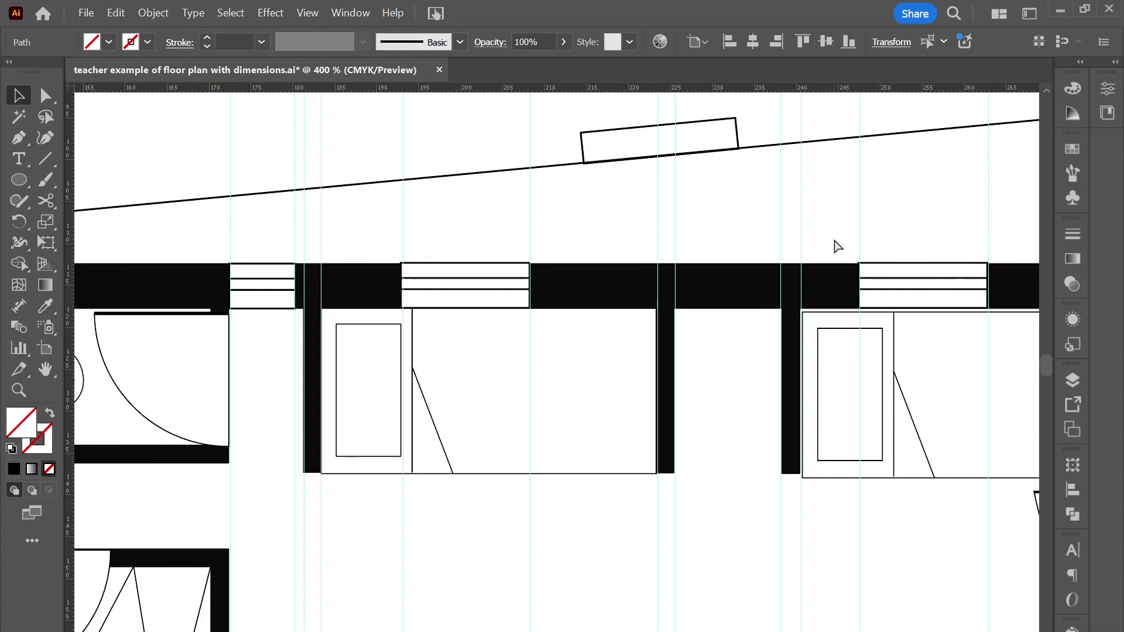
pyautogui.hotkey('ctrl', '-')
pyautogui.moveTo(836, 245); pyautogui.dragTo(836, 245)
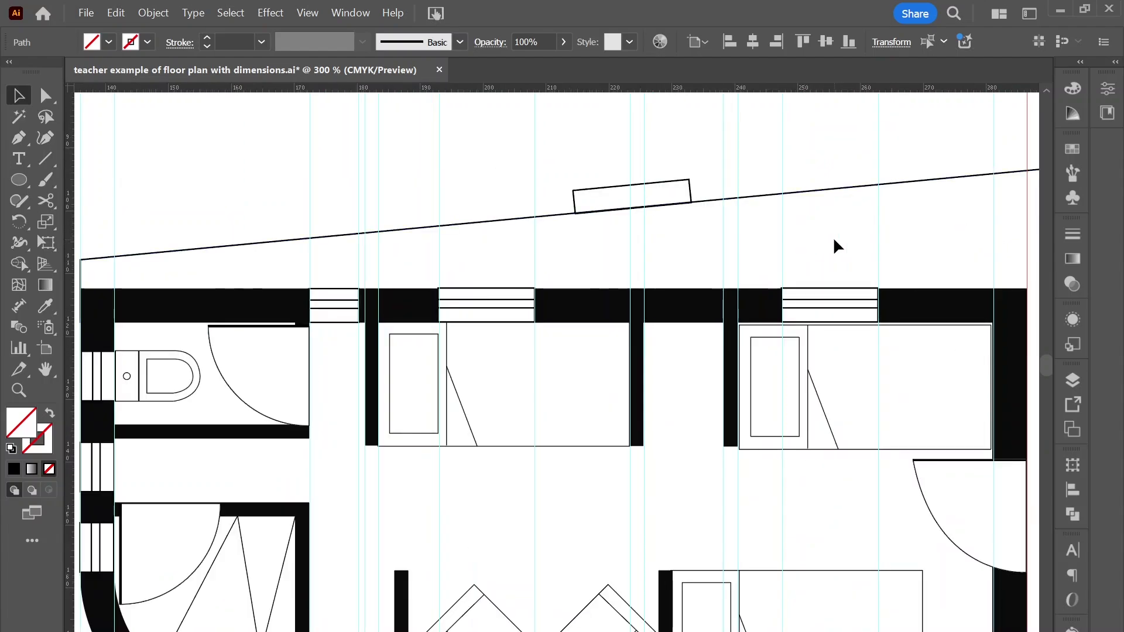
pyautogui.moveTo(622, 269); pyautogui.dragTo(732, 281)
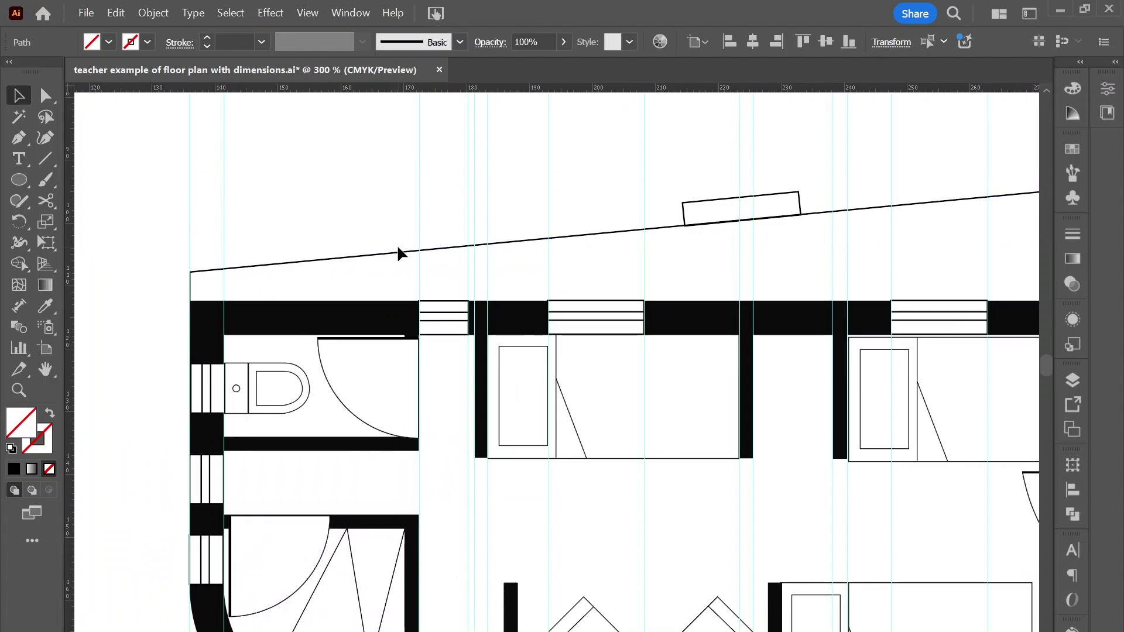
pyautogui.hotkey('ctrl', '-')
pyautogui.hotkey('ctrl', '-')
pyautogui.hotkey('ctrl', '-')
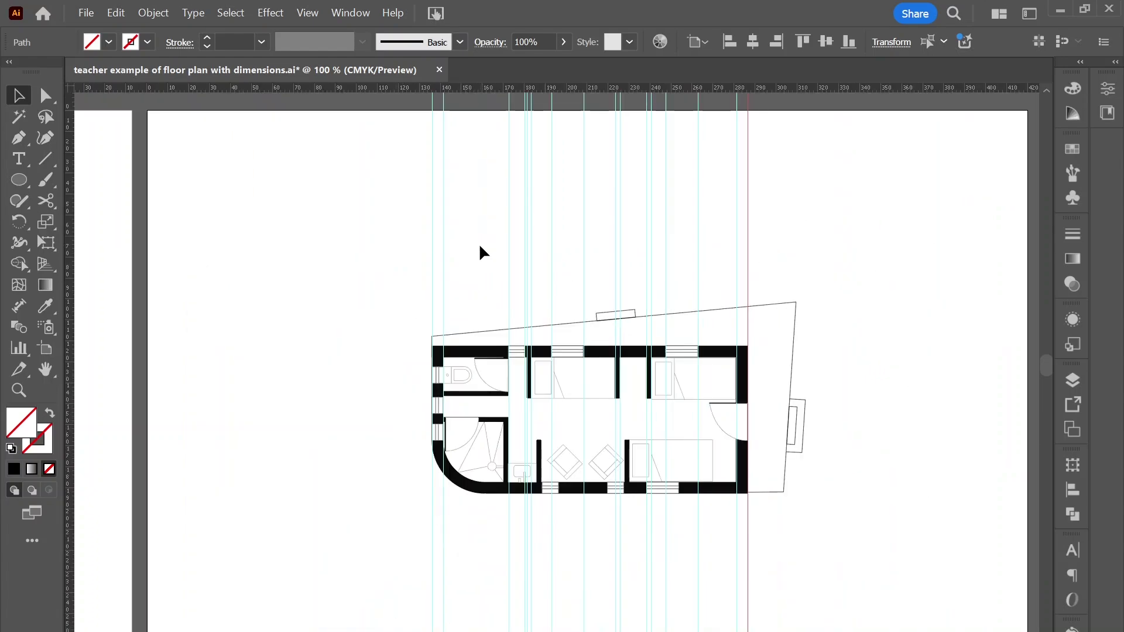
# - Drag the red-to-orange banded frame from below the title block up around the floor plan
pyautogui.scroll(-15, 371, 376)
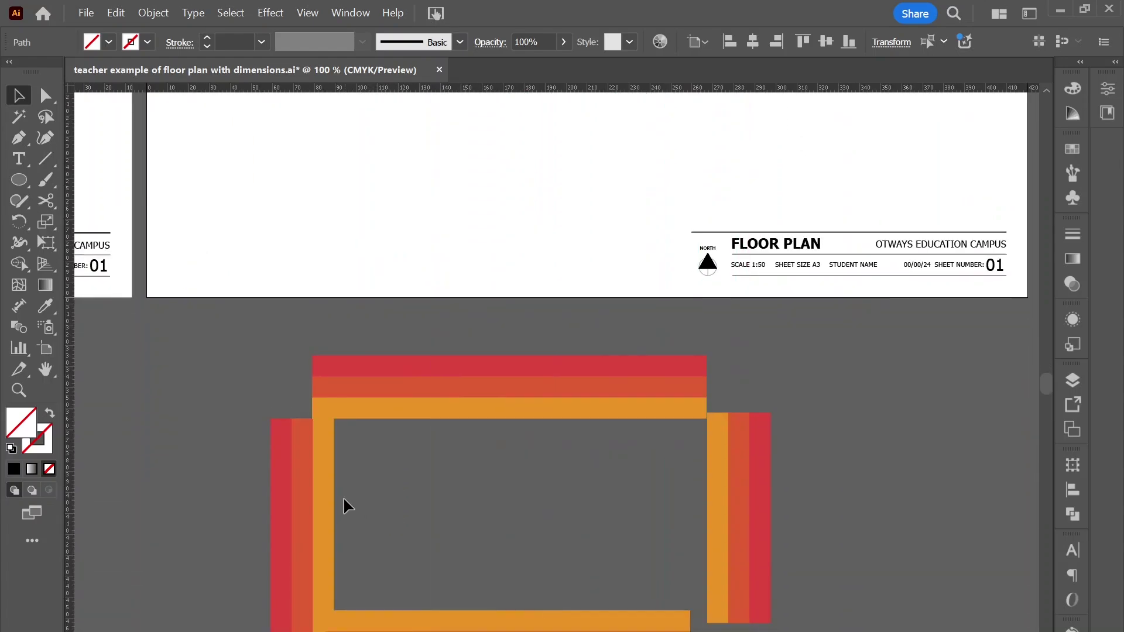
pyautogui.scroll(-2, 343, 500)
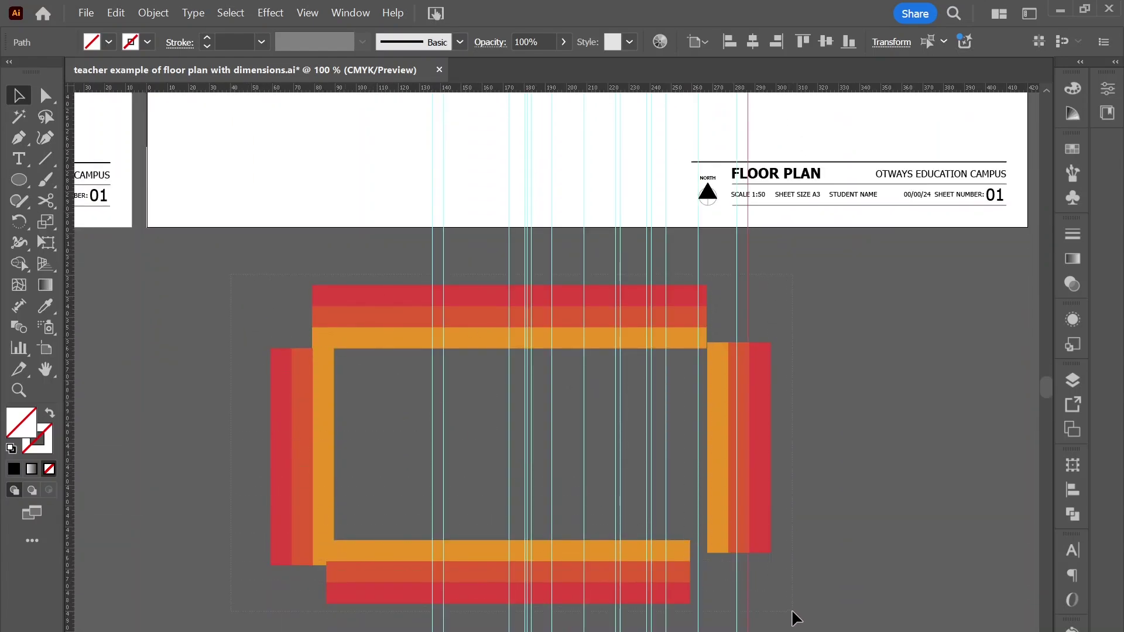
pyautogui.hotkey('ctrl', 'a')
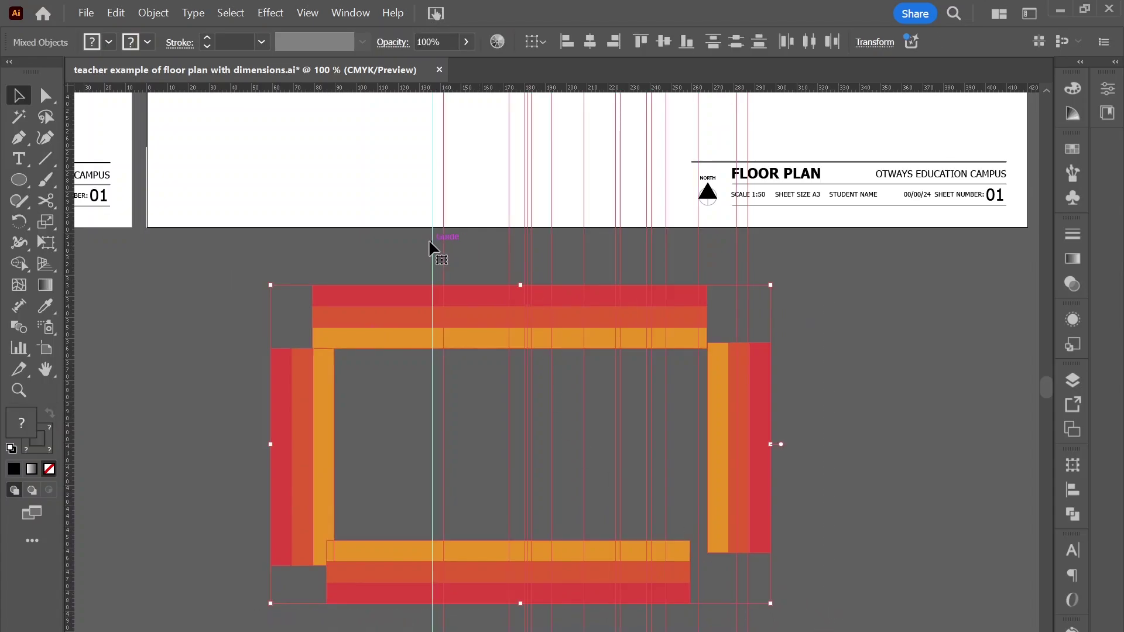
pyautogui.click(307, 12)
pyautogui.click(413, 605)
pyautogui.moveTo(343, 309); pyautogui.dragTo(1058, 207)
pyautogui.hotkey('ctrl', '+')
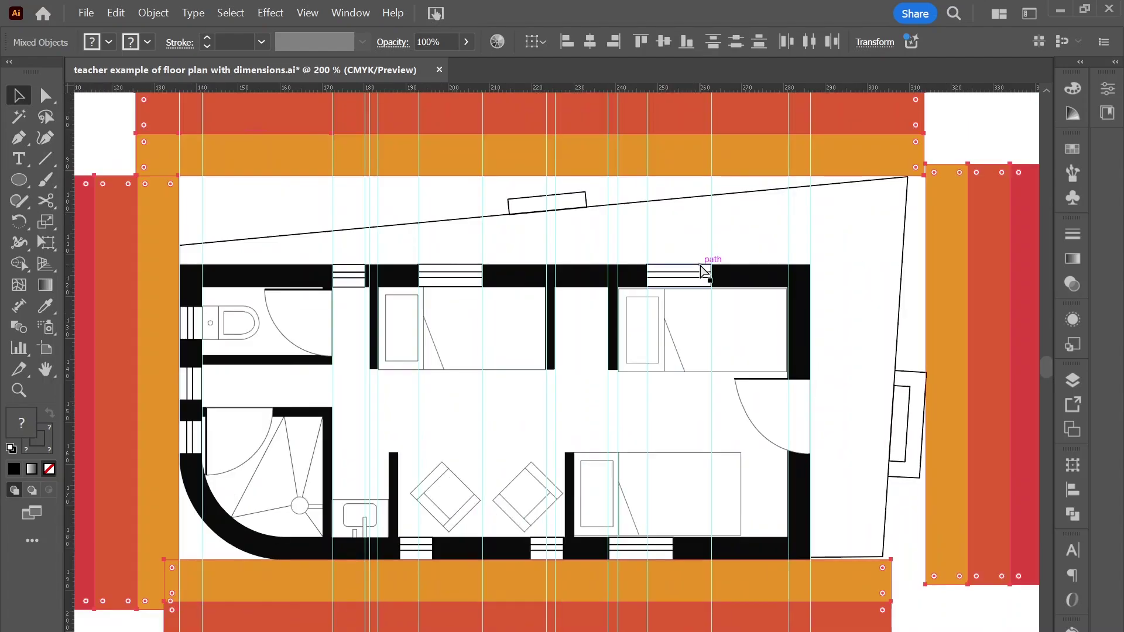
pyautogui.click(637, 258)
pyautogui.scroll(4, 430, 212)
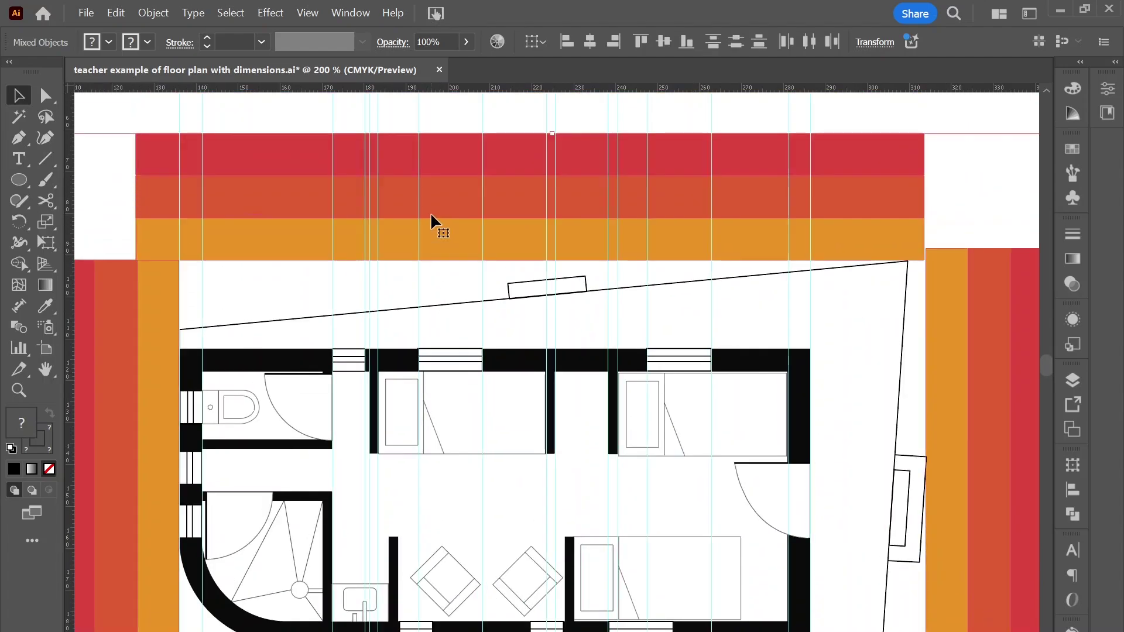
pyautogui.click(128, 147)
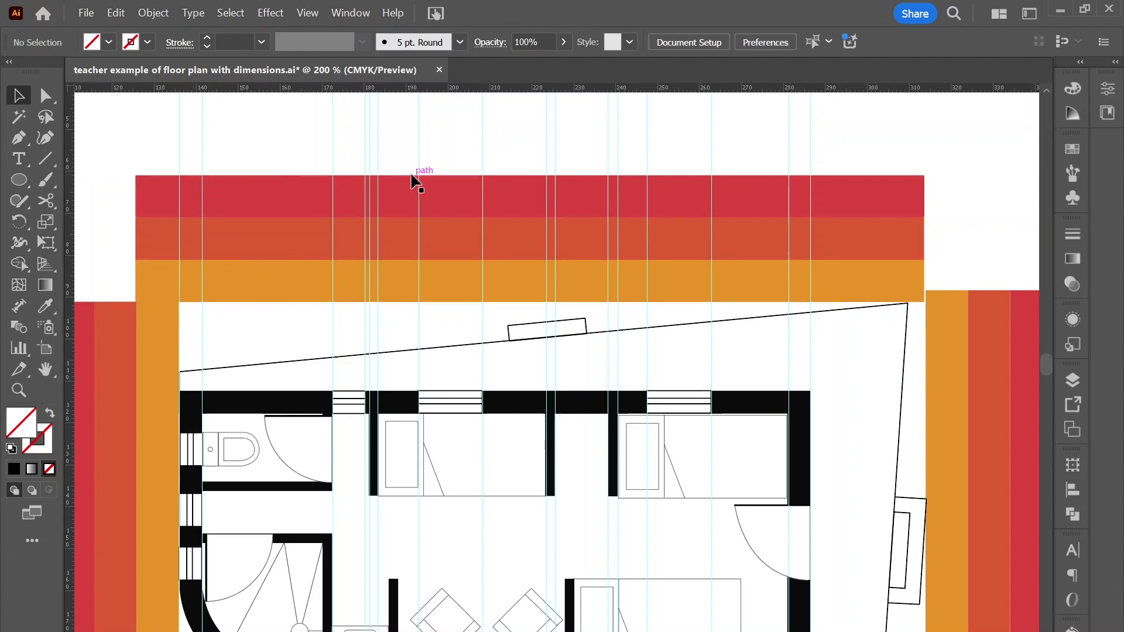
# - Chain Dimension-tool measurements between the top-wall guides, from 1833 through to 1184
pyautogui.hotkey('ctrl', '+')
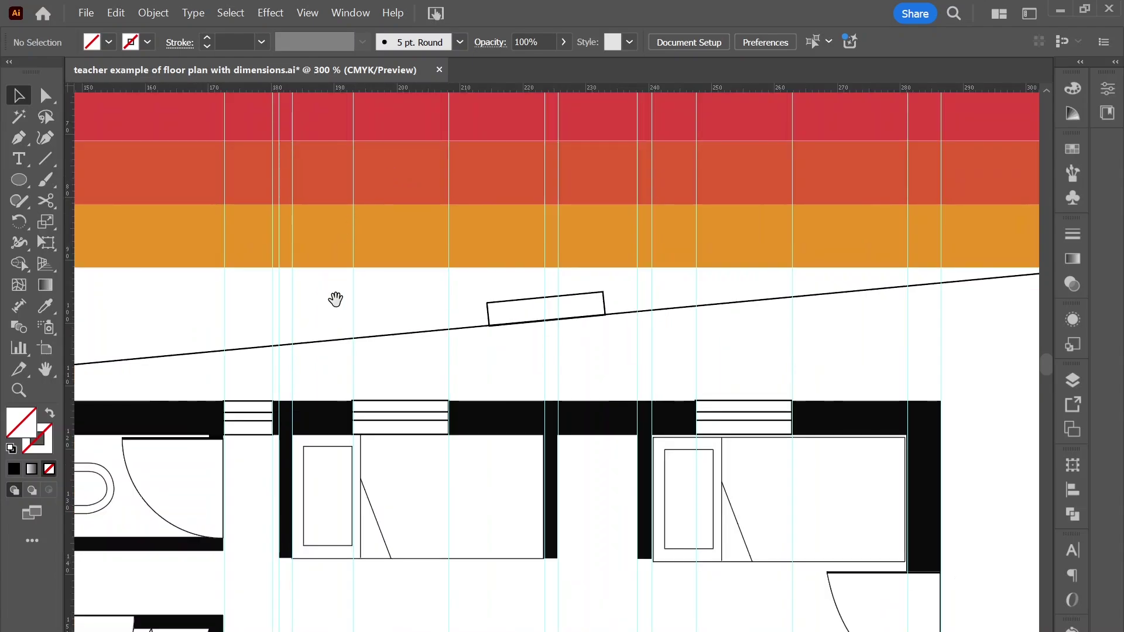
pyautogui.moveTo(333, 298); pyautogui.dragTo(671, 333)
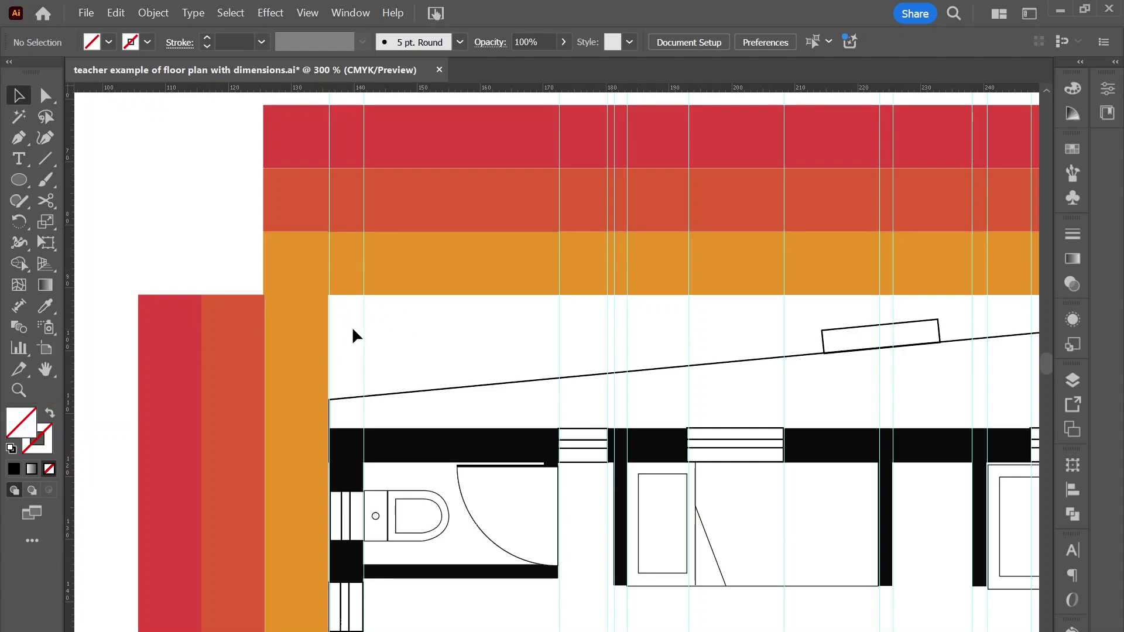
pyautogui.click(19, 312)
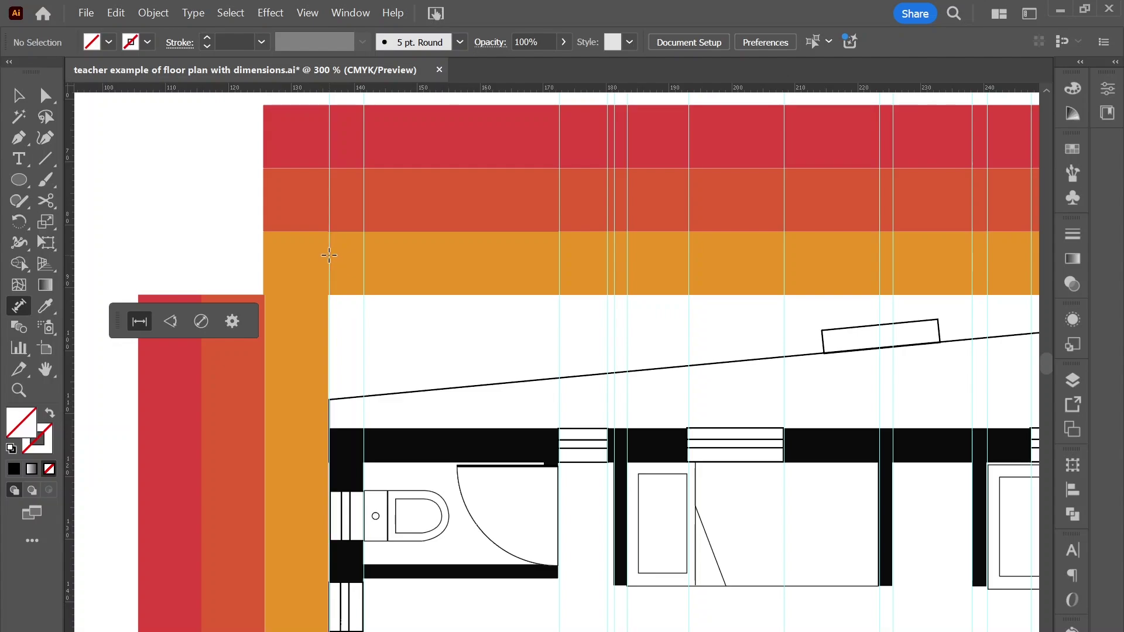
pyautogui.moveTo(330, 254)
pyautogui.mouseDown()
pyautogui.moveTo(559, 326)
pyautogui.moveTo(558, 231)
pyautogui.moveTo(607, 268)
pyautogui.moveTo(607, 231)
pyautogui.moveTo(686, 231)
pyautogui.mouseUp()
pyautogui.moveTo(688, 263)
pyautogui.mouseDown()
pyautogui.moveTo(784, 266)
pyautogui.moveTo(784, 231)
pyautogui.moveTo(1029, 232)
pyautogui.moveTo(524, 296)
pyautogui.moveTo(621, 297)
pyautogui.moveTo(620, 267)
pyautogui.mouseUp()
pyautogui.moveTo(620, 304)
pyautogui.mouseDown()
pyautogui.moveTo(769, 305)
pyautogui.moveTo(769, 266)
pyautogui.mouseUp()
# - Chain second-tier dimensions from the left corner: 269, 1996, 102, 1999, 102, 631 and 116
pyautogui.press('space')
pyautogui.moveTo(471, 278); pyautogui.dragTo(831, 298)
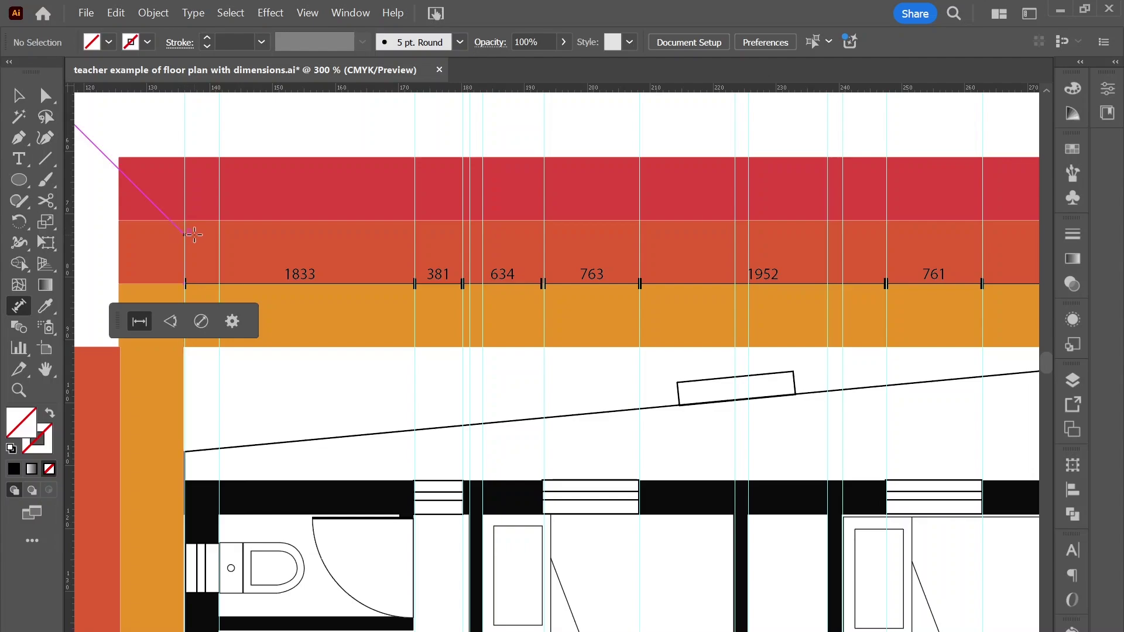
pyautogui.moveTo(184, 235); pyautogui.dragTo(217, 220)
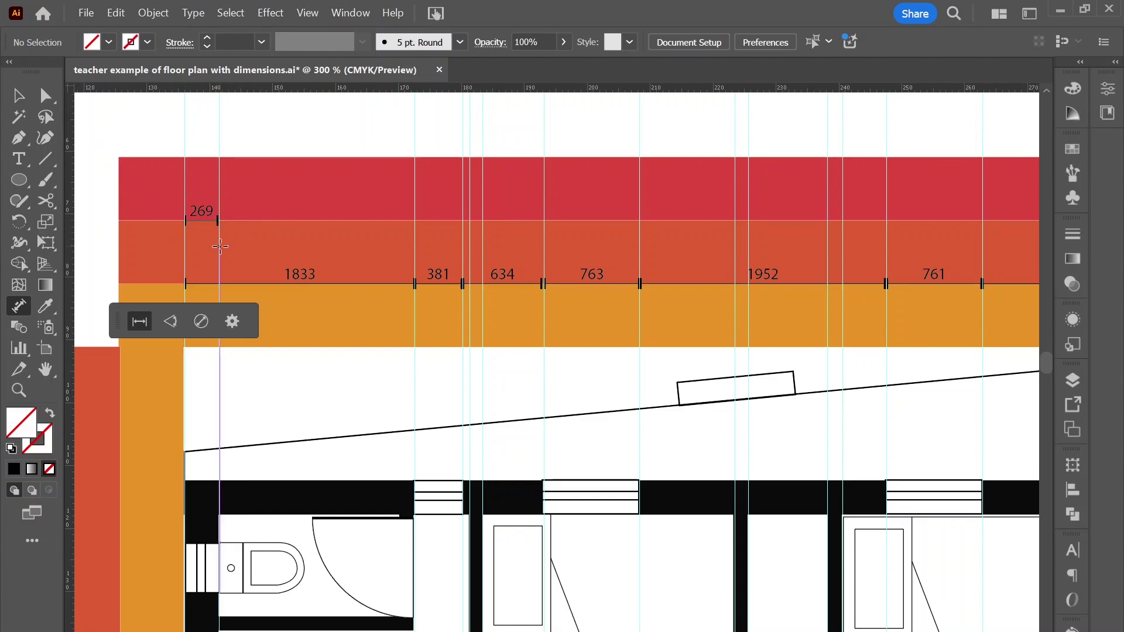
pyautogui.moveTo(470, 233); pyautogui.dragTo(469, 244)
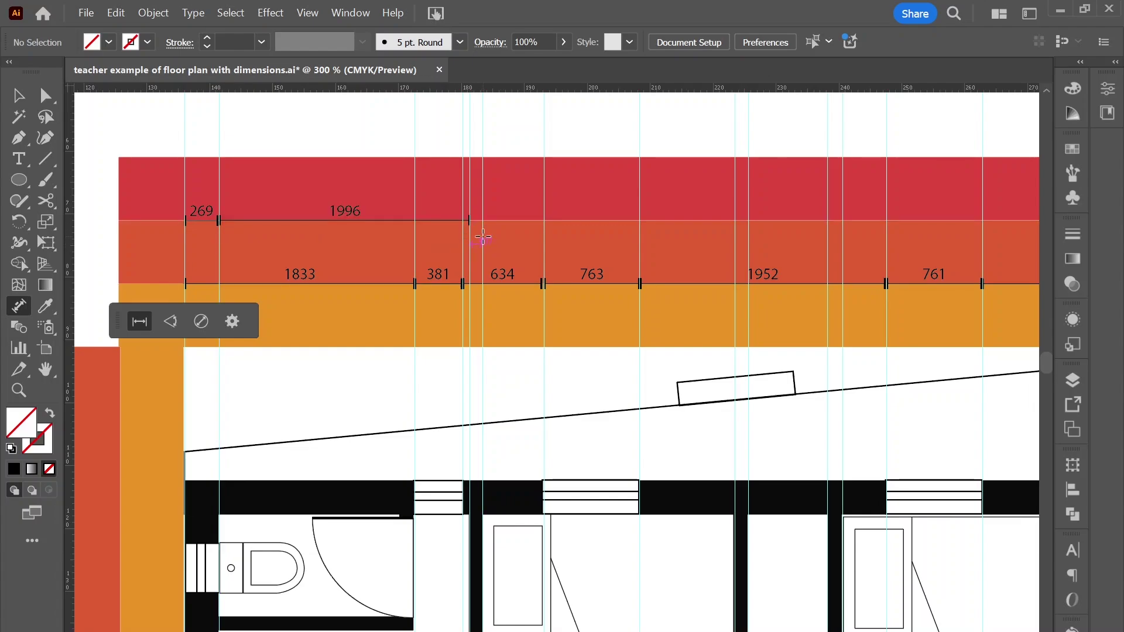
pyautogui.click(482, 236)
pyautogui.click(734, 221)
pyautogui.click(748, 221)
pyautogui.click(828, 222)
pyautogui.click(842, 222)
# - Pan right and complete the second tier with the 2025 and 261 dimensions
pyautogui.moveTo(847, 239); pyautogui.dragTo(589, 261)
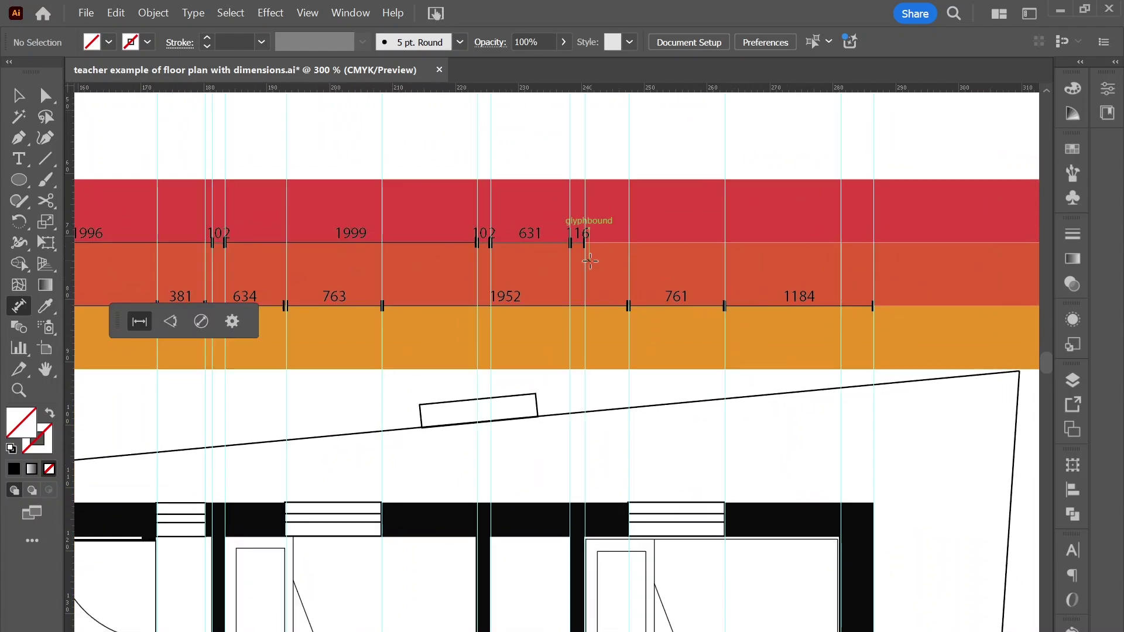
pyautogui.click(840, 269)
pyautogui.click(872, 270)
pyautogui.scroll(1, 607, 296)
pyautogui.hscroll(-2, 607, 296)
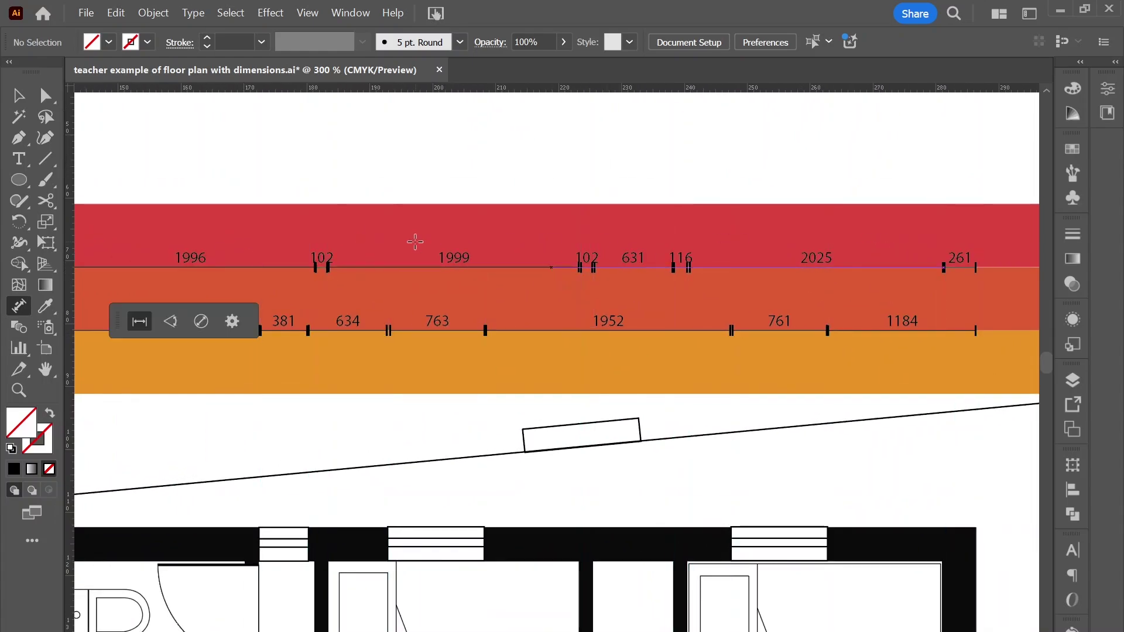
pyautogui.click(19, 95)
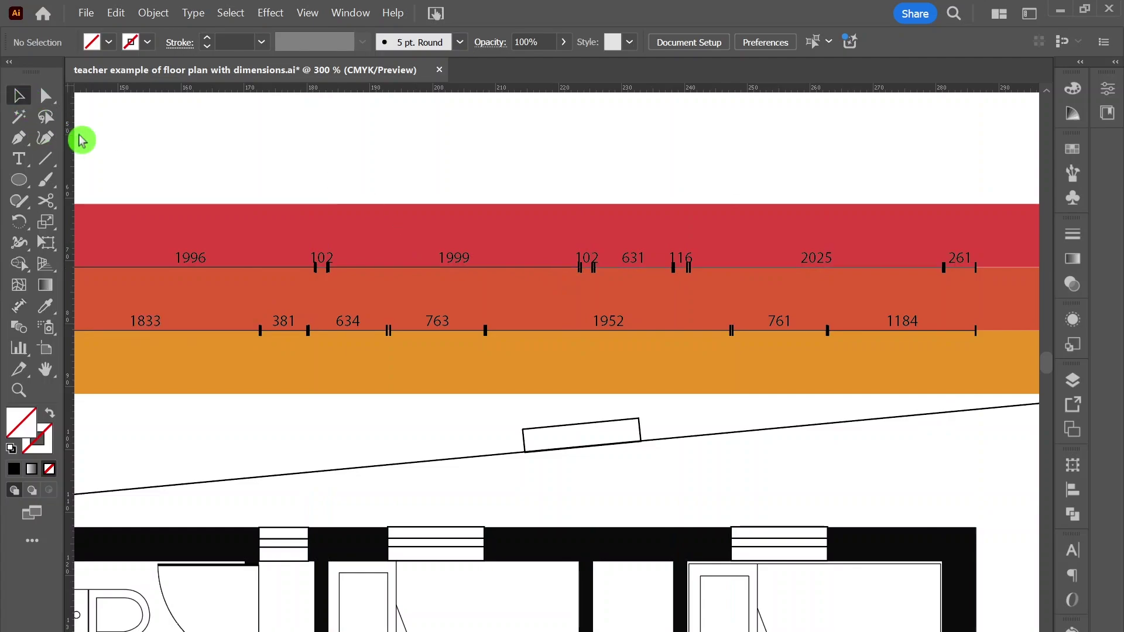
# - Delete the orange-red middle band and the orange band, keeping the red band
pyautogui.click(383, 300)
pyautogui.press('Delete')
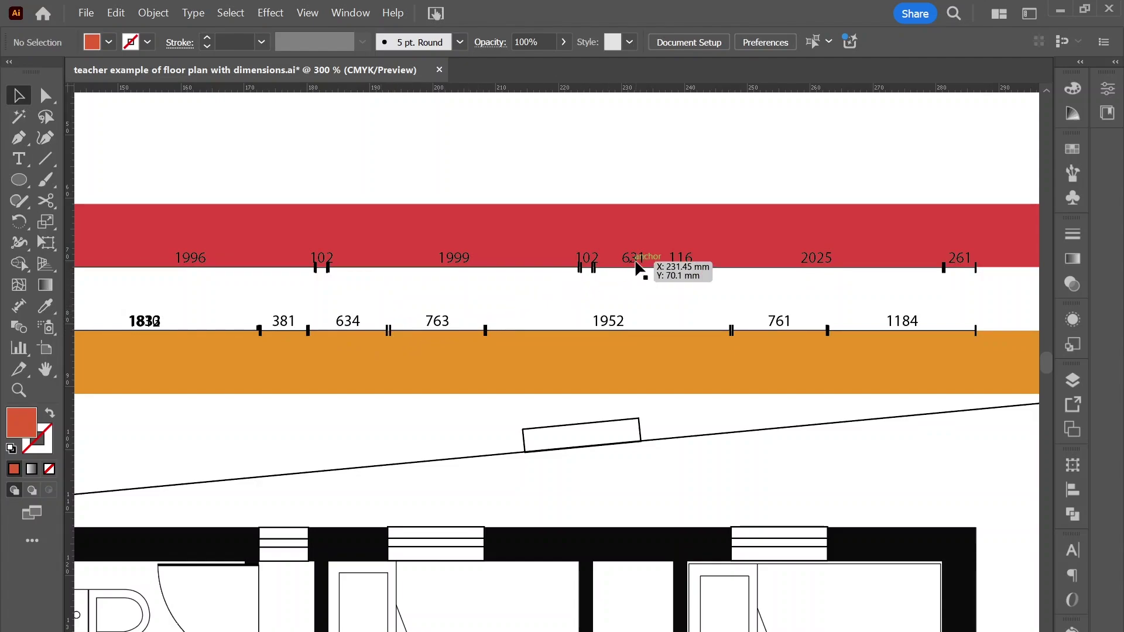
pyautogui.click(512, 257)
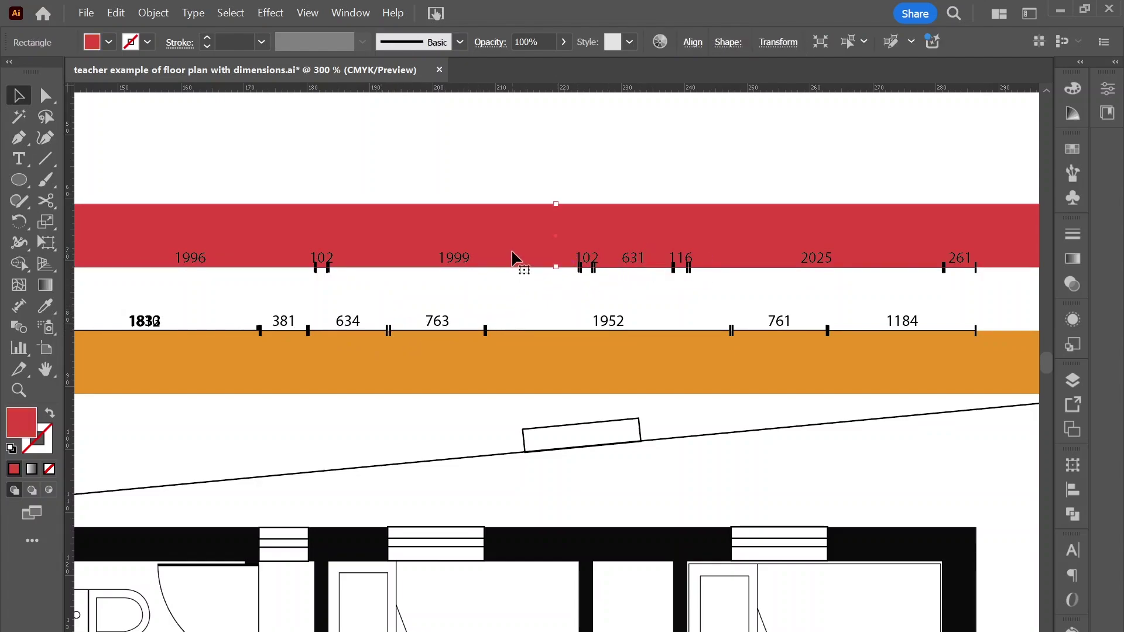
pyautogui.click(500, 372)
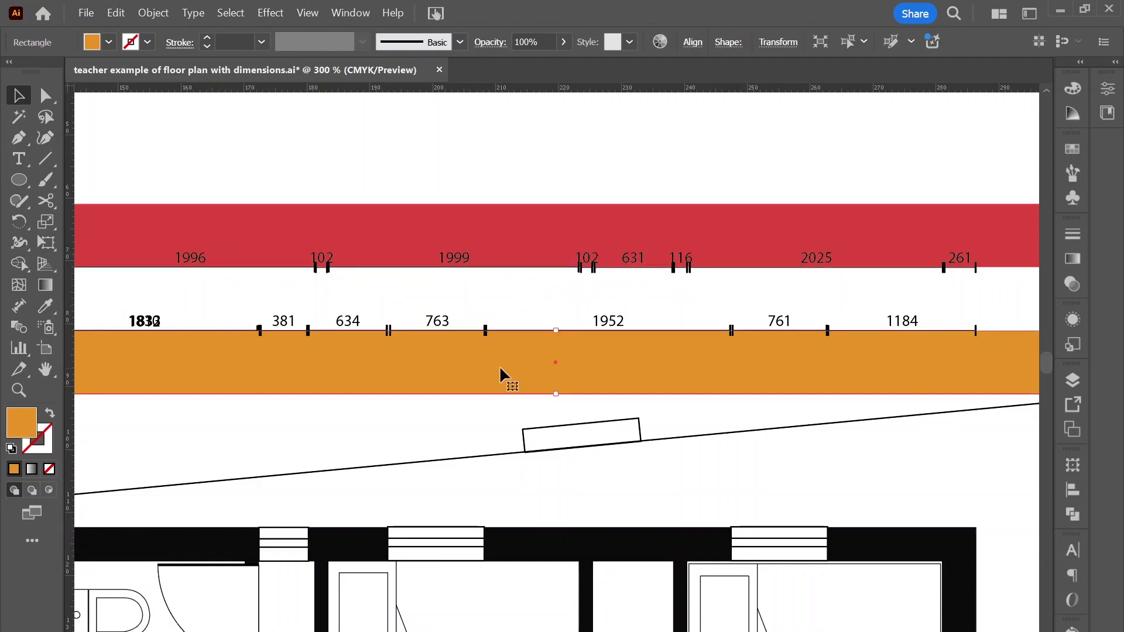
pyautogui.press('Delete')
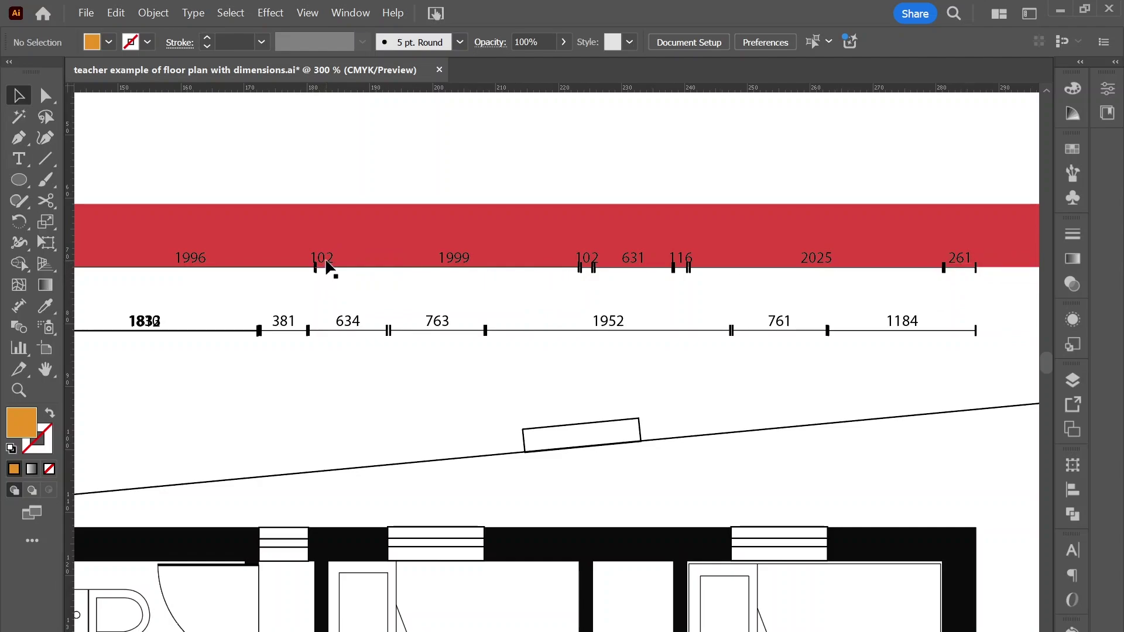
# - Select the first-tier 1833 dimension and the 102 dimension to check their labels
pyautogui.click(156, 327)
pyautogui.click(164, 326)
pyautogui.click(145, 326)
pyautogui.click(147, 323)
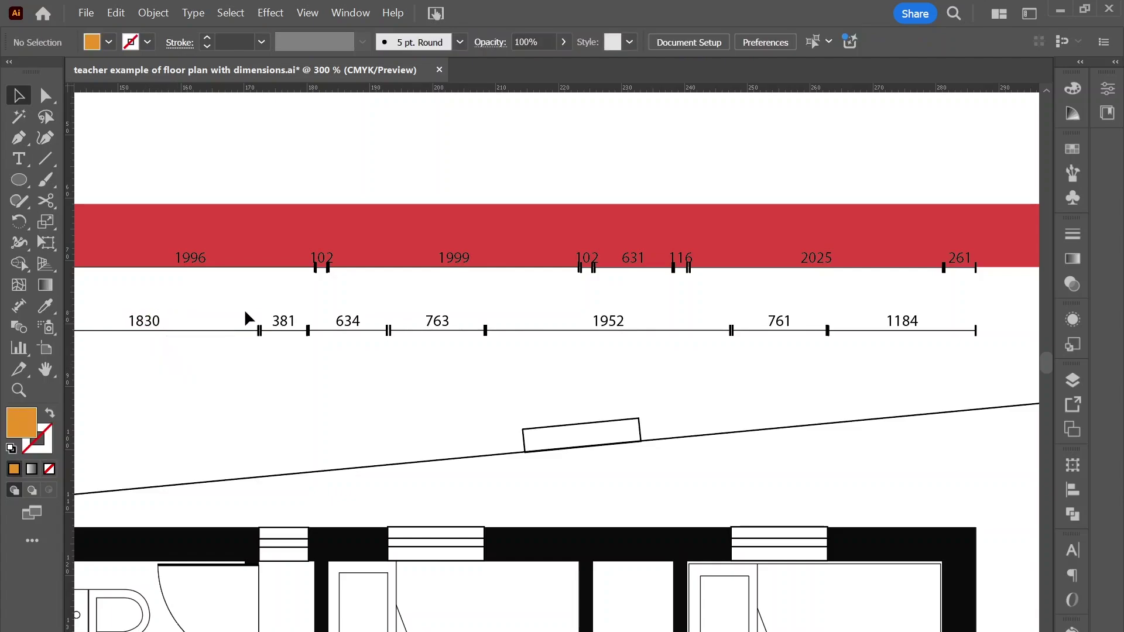
pyautogui.click(316, 262)
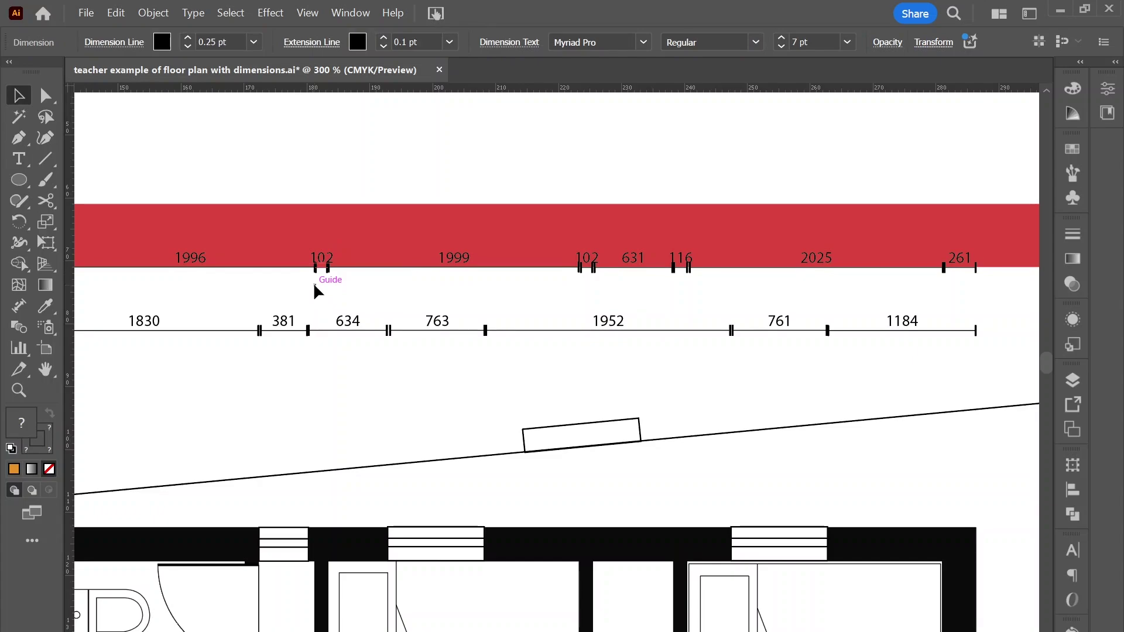
# - Expand the first 102 dimension into editable artwork via the Object menu
pyautogui.click(314, 282)
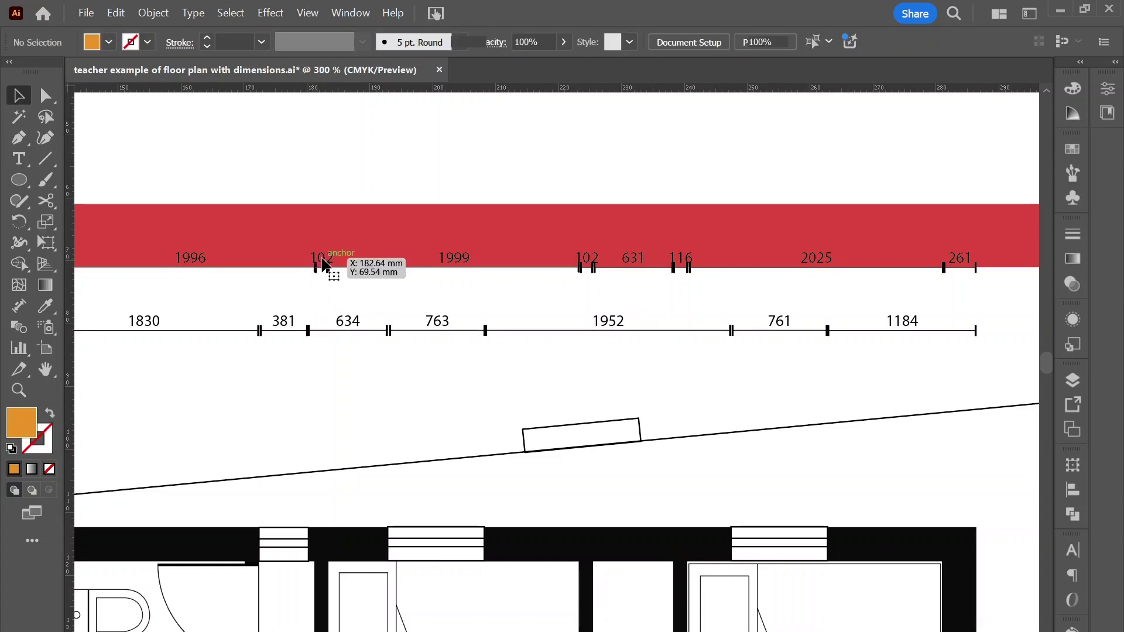
pyautogui.click(323, 264)
pyautogui.rightClick(323, 264)
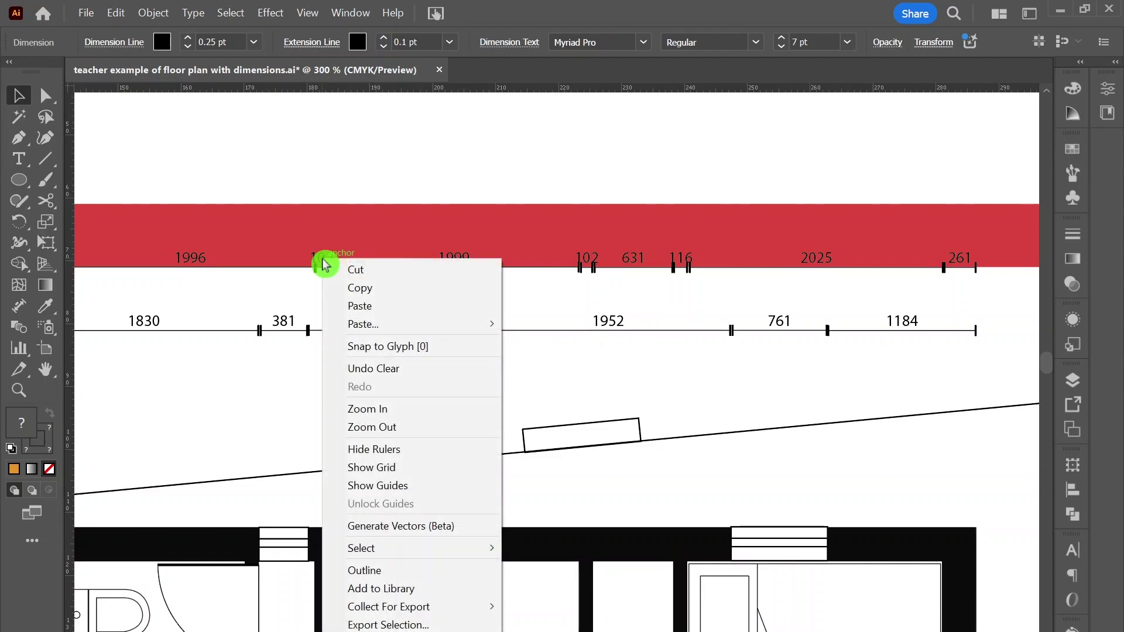
pyautogui.click(294, 317)
pyautogui.click(322, 261)
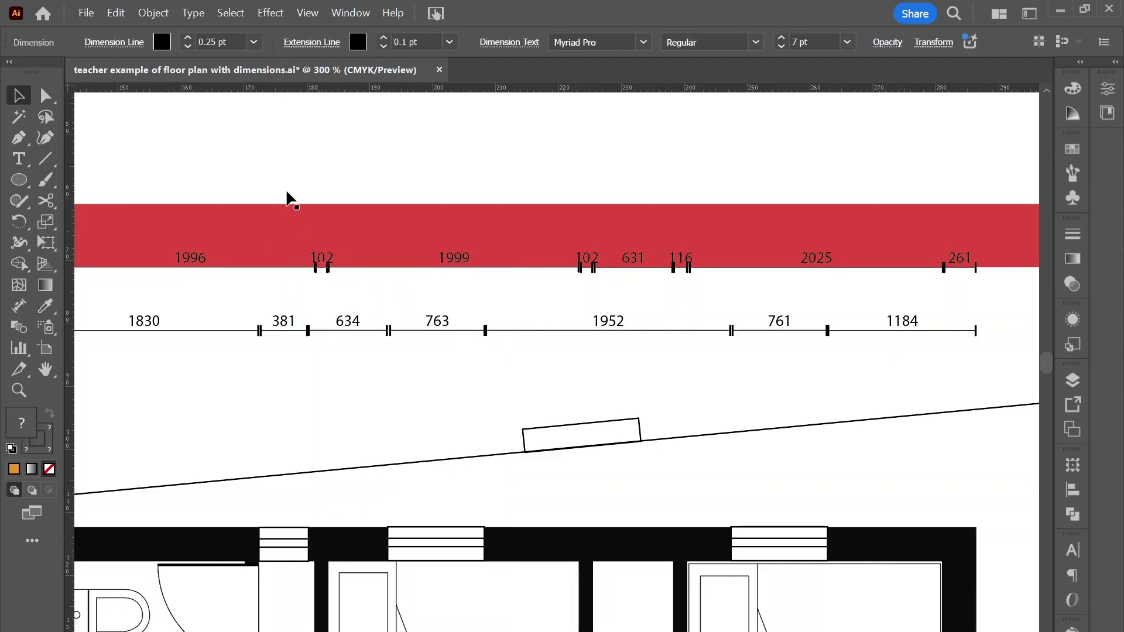
pyautogui.click(158, 13)
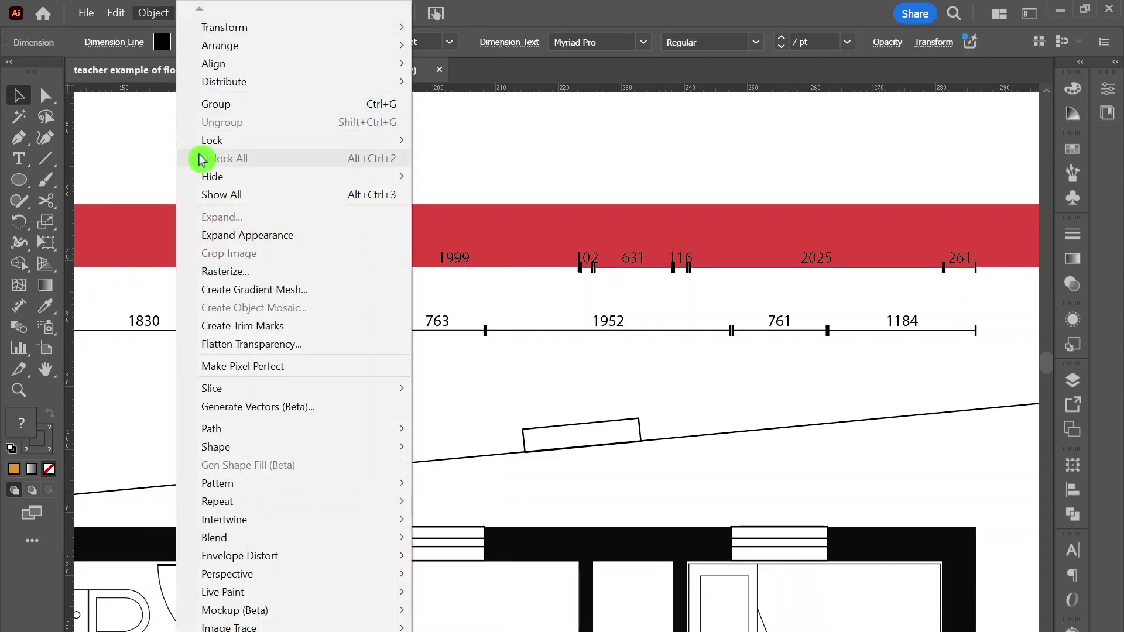
pyautogui.click(221, 235)
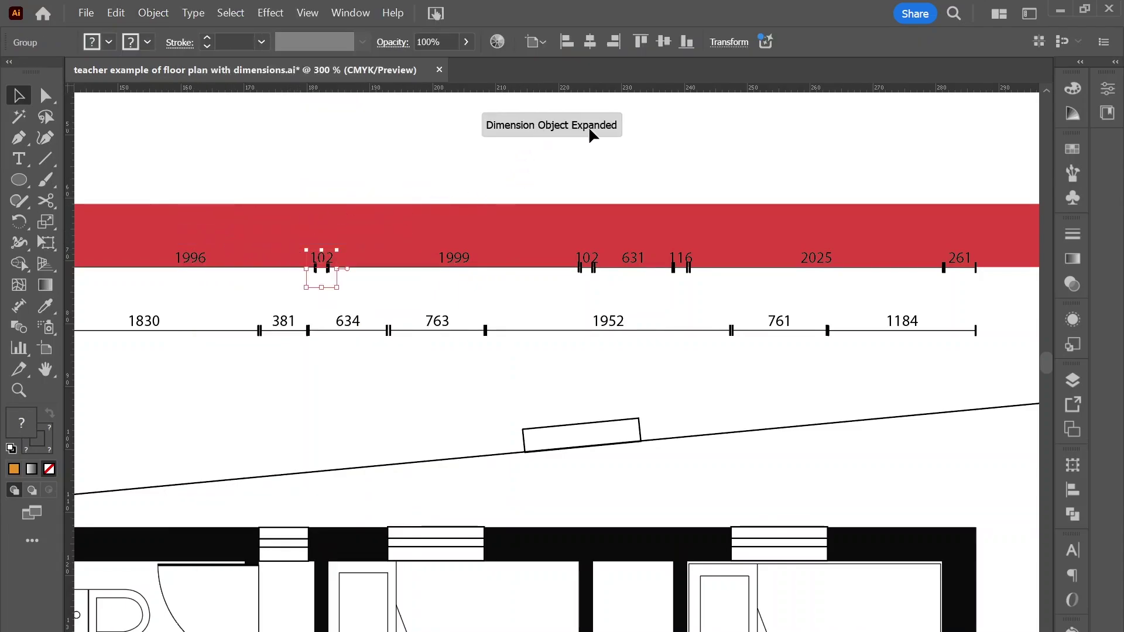
pyautogui.click(369, 190)
pyautogui.click(319, 258)
# - Edit the expanded dimension's text from 102 to 110 and exit the group
pyautogui.doubleClick(319, 262)
pyautogui.doubleClick(321, 259)
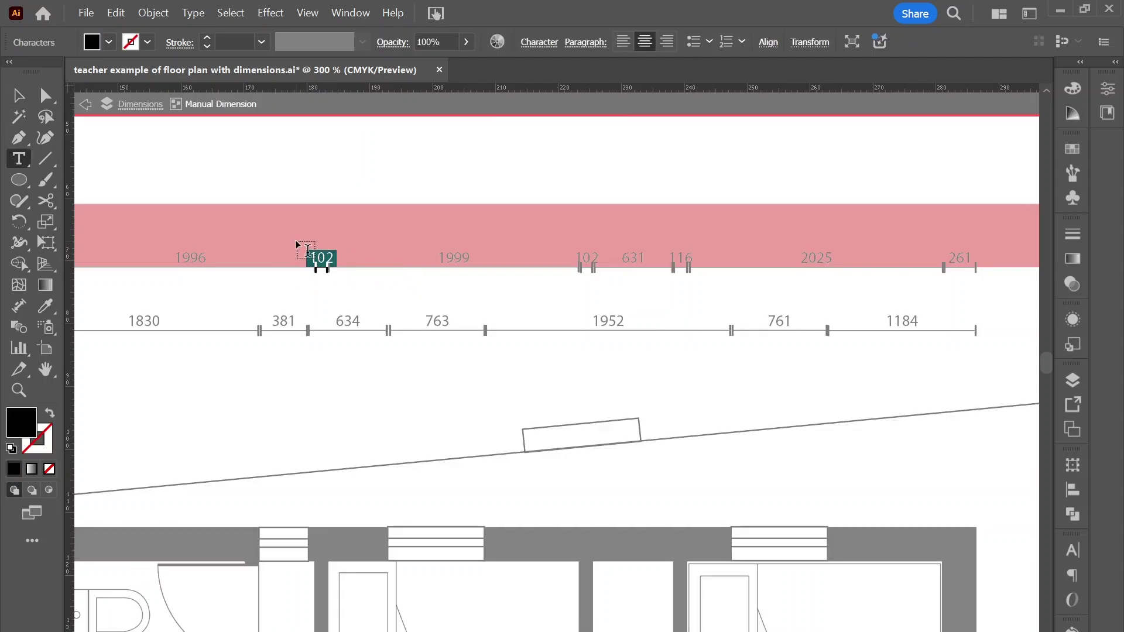
pyautogui.click(317, 255)
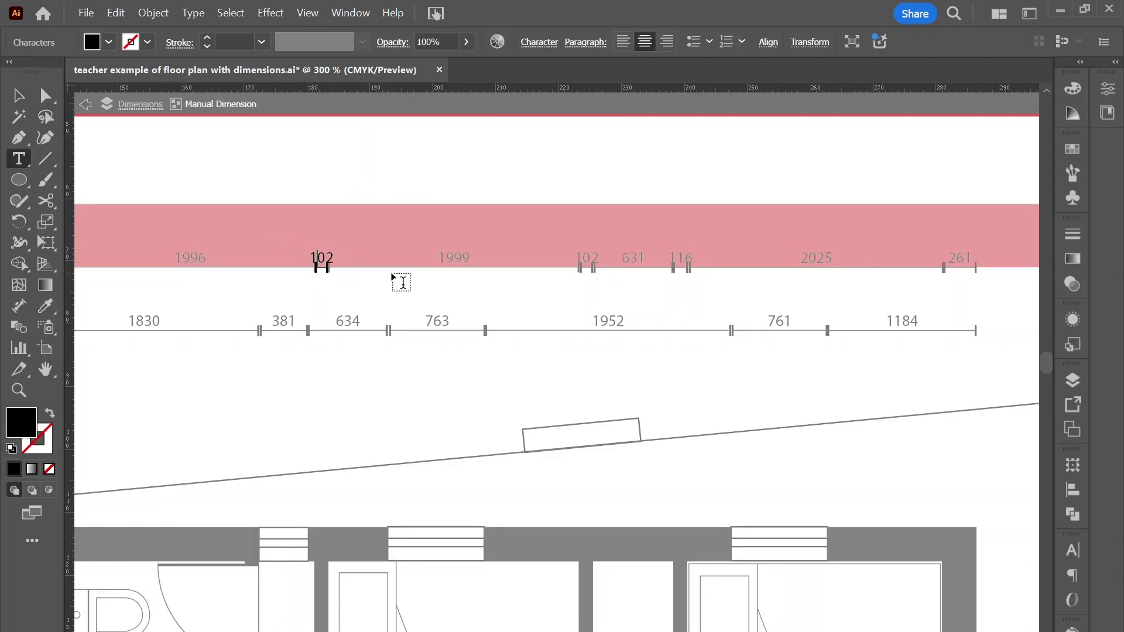
pyautogui.write('10')
pyautogui.click(18, 95)
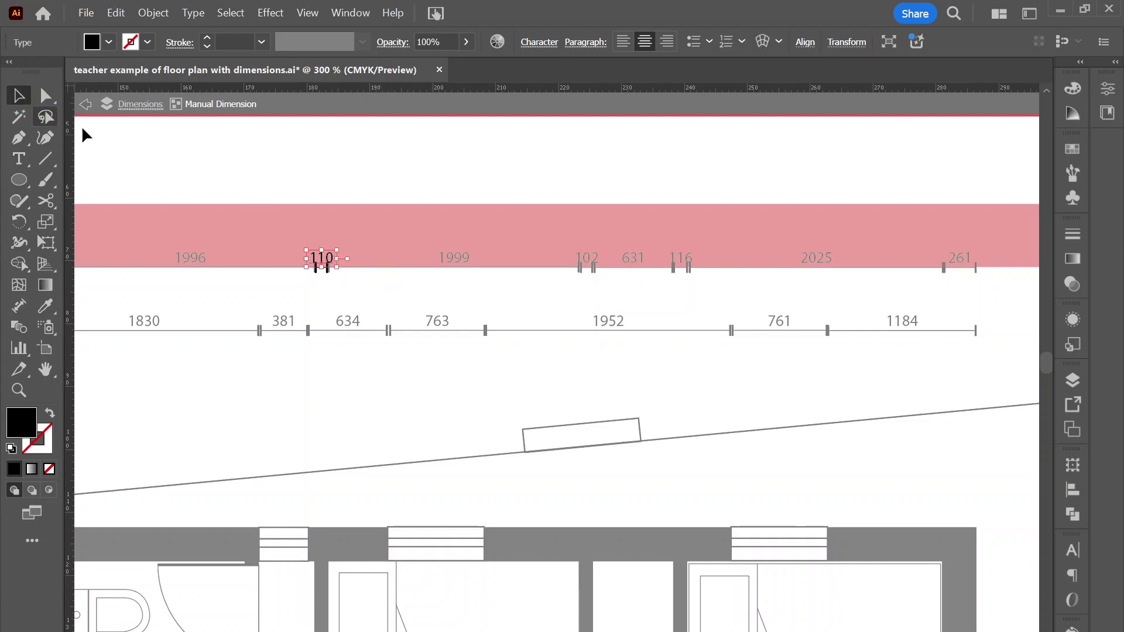
pyautogui.click(185, 153)
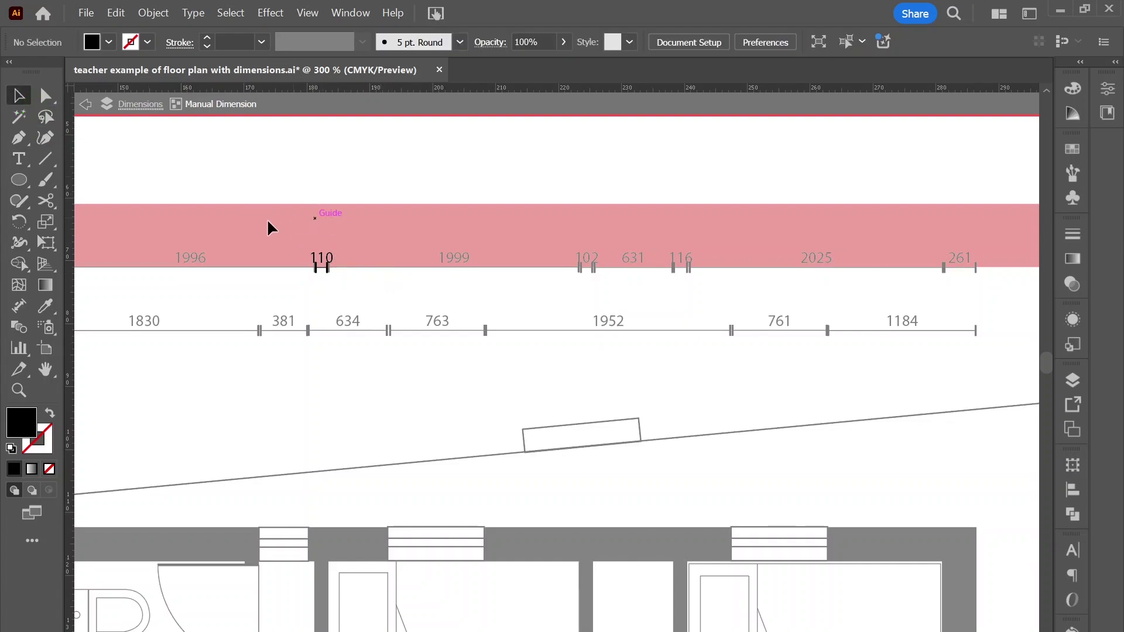
pyautogui.doubleClick(331, 174)
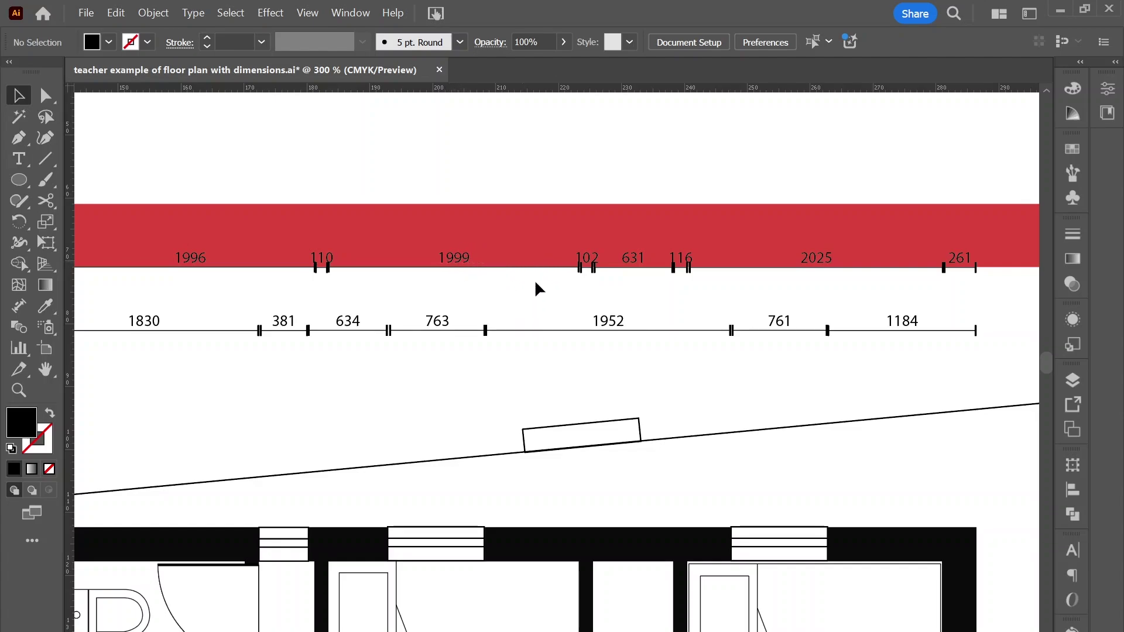
# - Add the overall 7517 dimension above the existing tiers as the third tier
pyautogui.moveTo(602, 311); pyautogui.dragTo(649, 325)
pyautogui.hotkey('ctrl', '-')
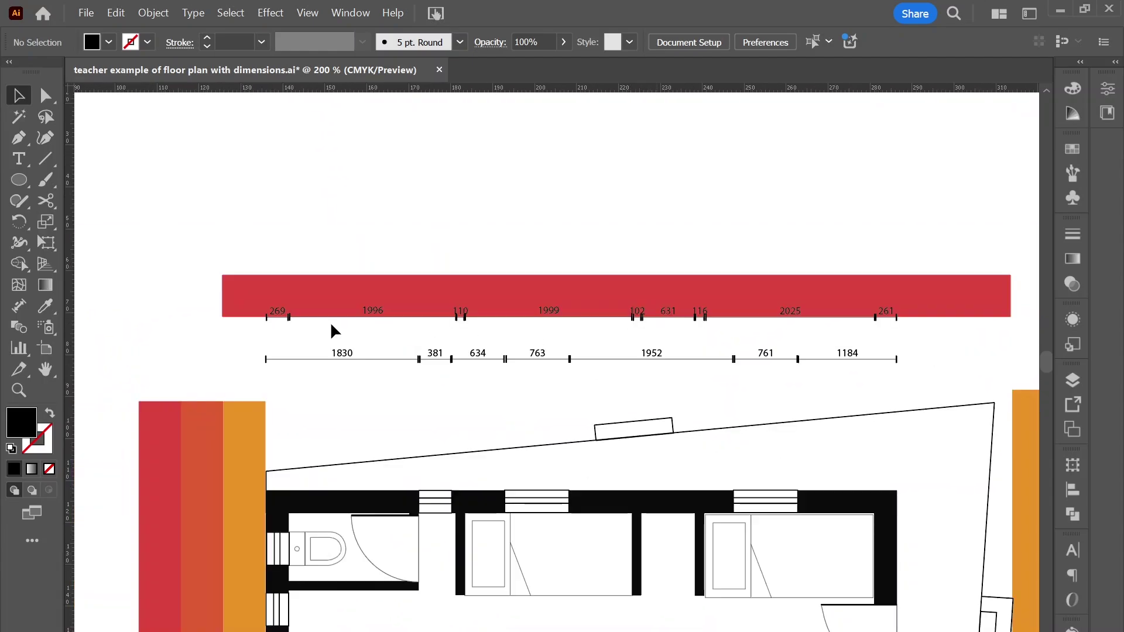
pyautogui.hotkey('ctrl', ';')
pyautogui.hotkey('shift', 'i')
pyautogui.moveTo(266, 296); pyautogui.dragTo(914, 309)
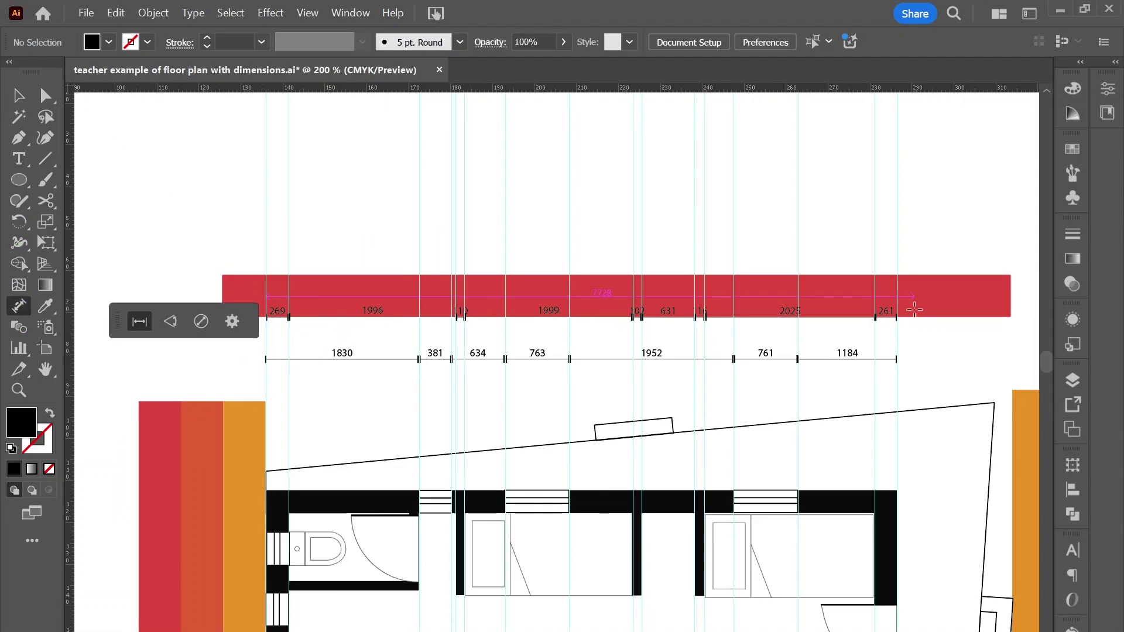
pyautogui.click(910, 268)
# - Delete the red placeholder bar and hide the tick guides
pyautogui.press('v')
pyautogui.click(226, 289)
pyautogui.press('Delete')
pyautogui.hotkey('ctrl', ';')
# - Draw a vertical projection line down from the 7517 line's left end to the plan
pyautogui.hotkey('ctrl', '+')
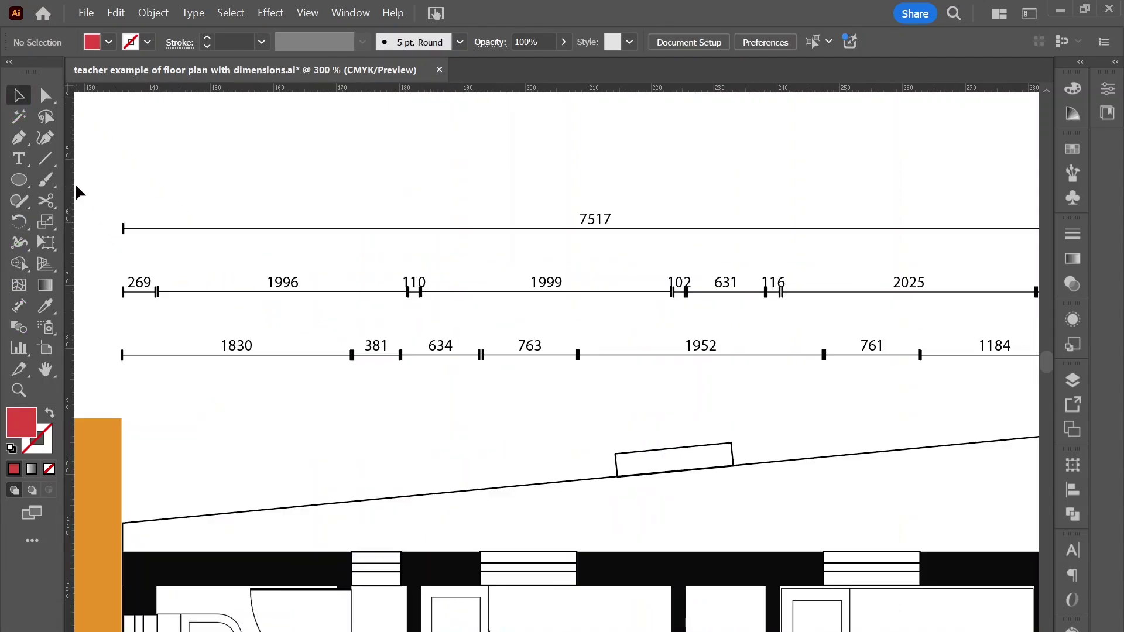
pyautogui.click(45, 158)
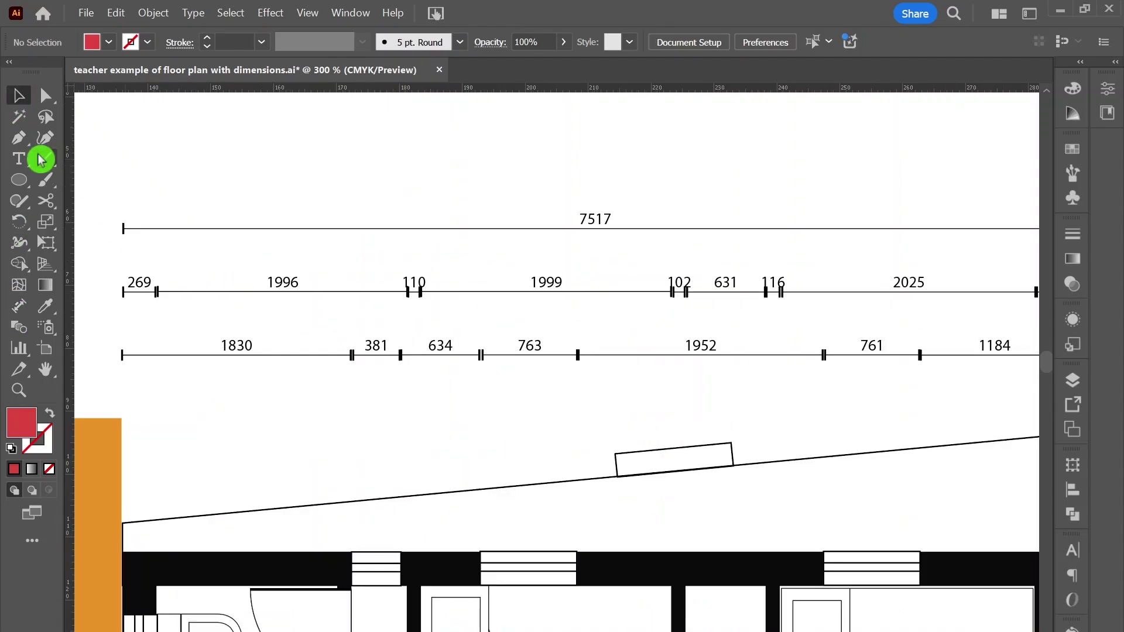
pyautogui.click(123, 228)
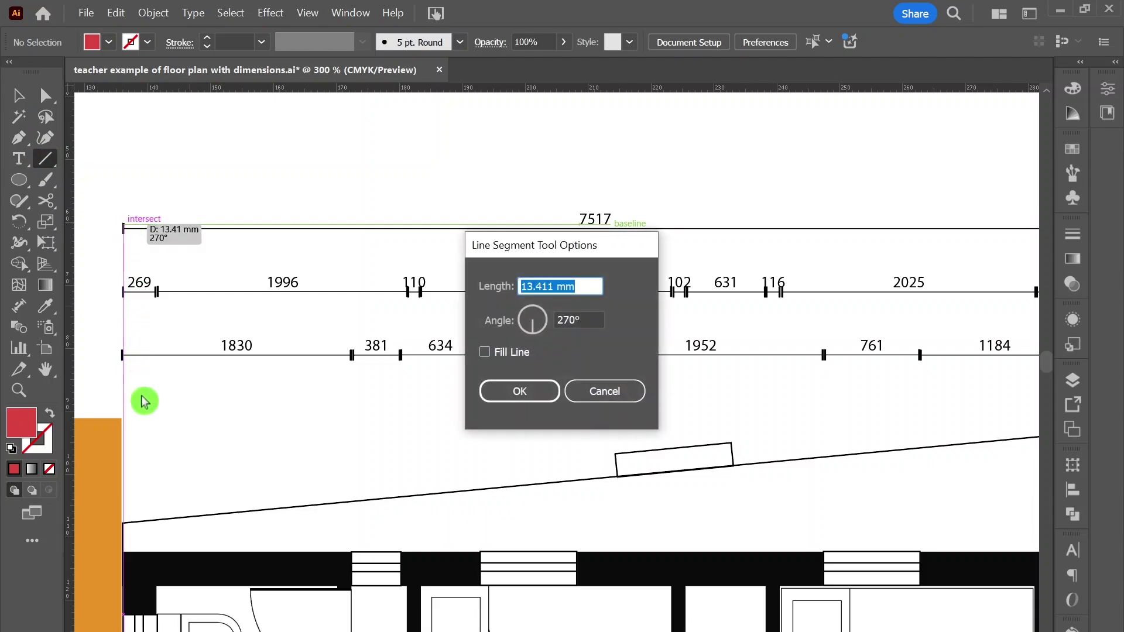
pyautogui.click(497, 390)
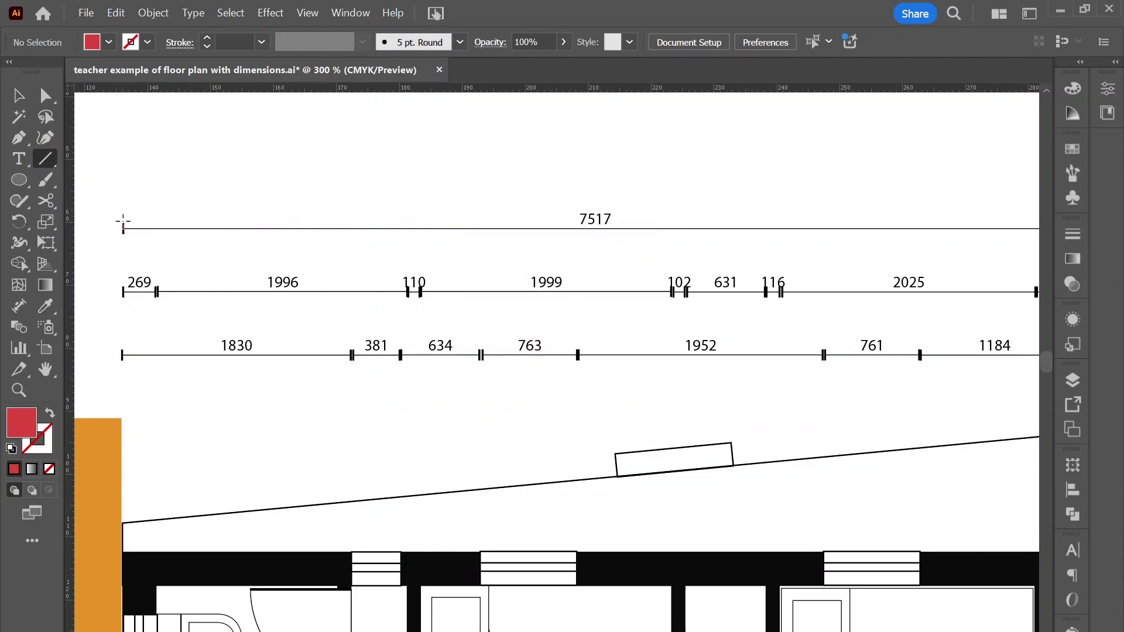
pyautogui.moveTo(123, 223); pyautogui.dragTo(122, 517)
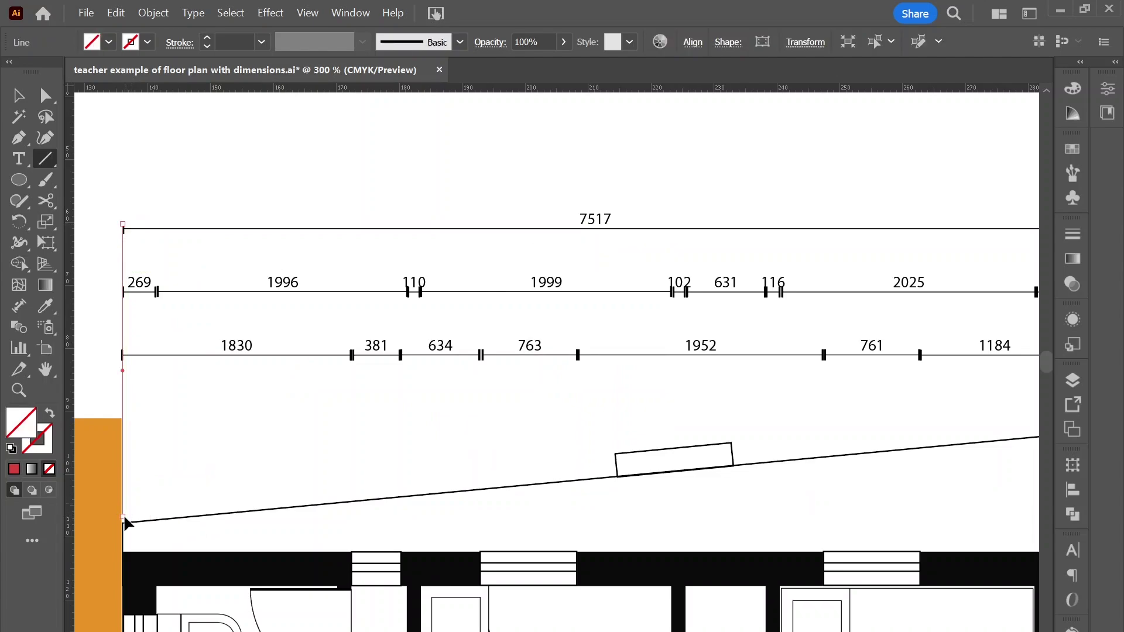
# - Give the projection line the 7517 line's style with a 0.25 pt stroke
pyautogui.click(45, 305)
pyautogui.click(153, 220)
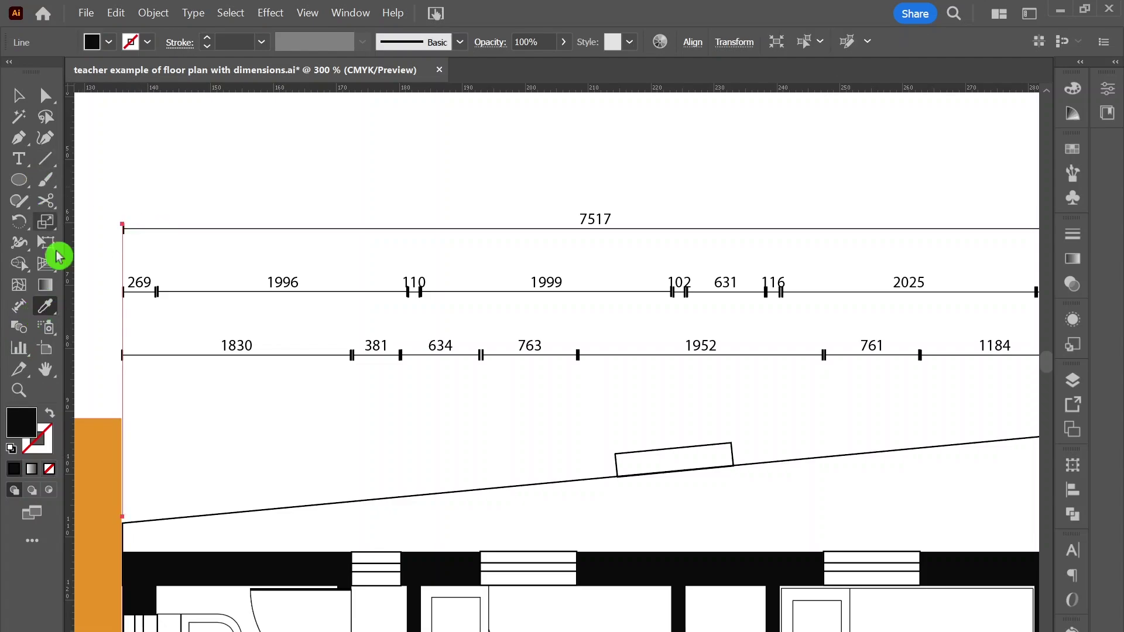
pyautogui.click(51, 413)
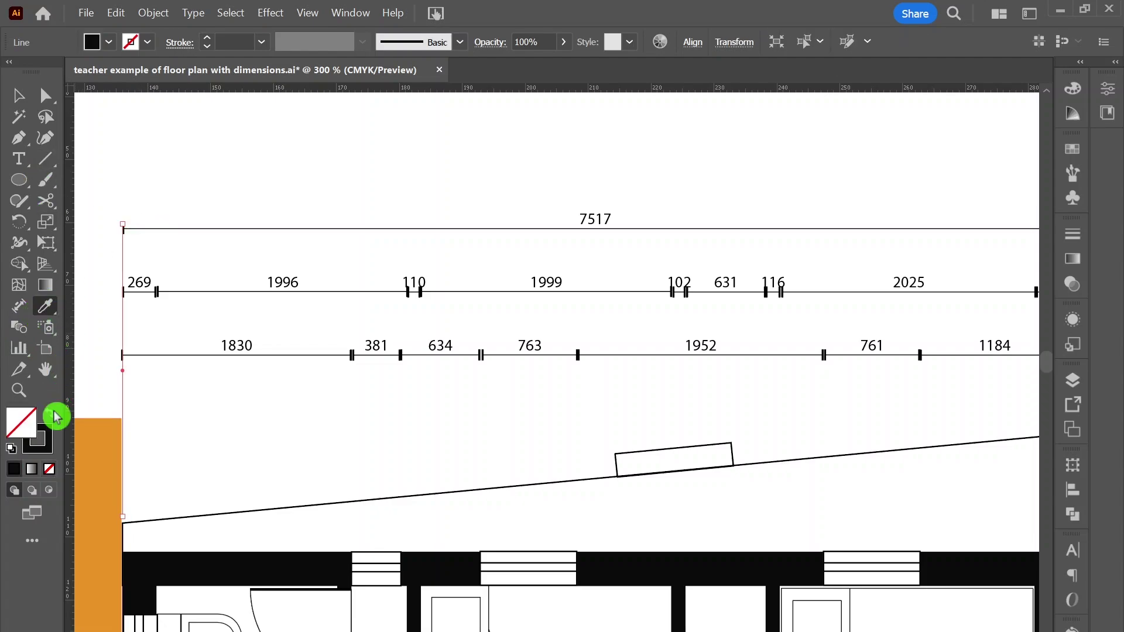
pyautogui.click(228, 44)
pyautogui.write('.25')
pyautogui.press('Return')
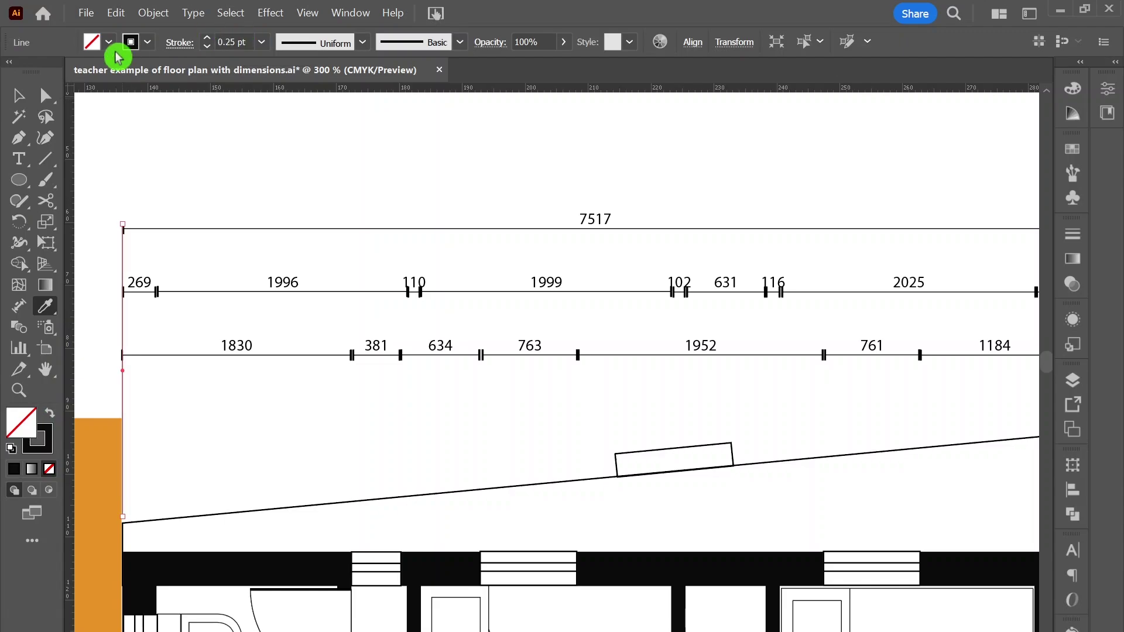
pyautogui.click(22, 98)
pyautogui.click(97, 161)
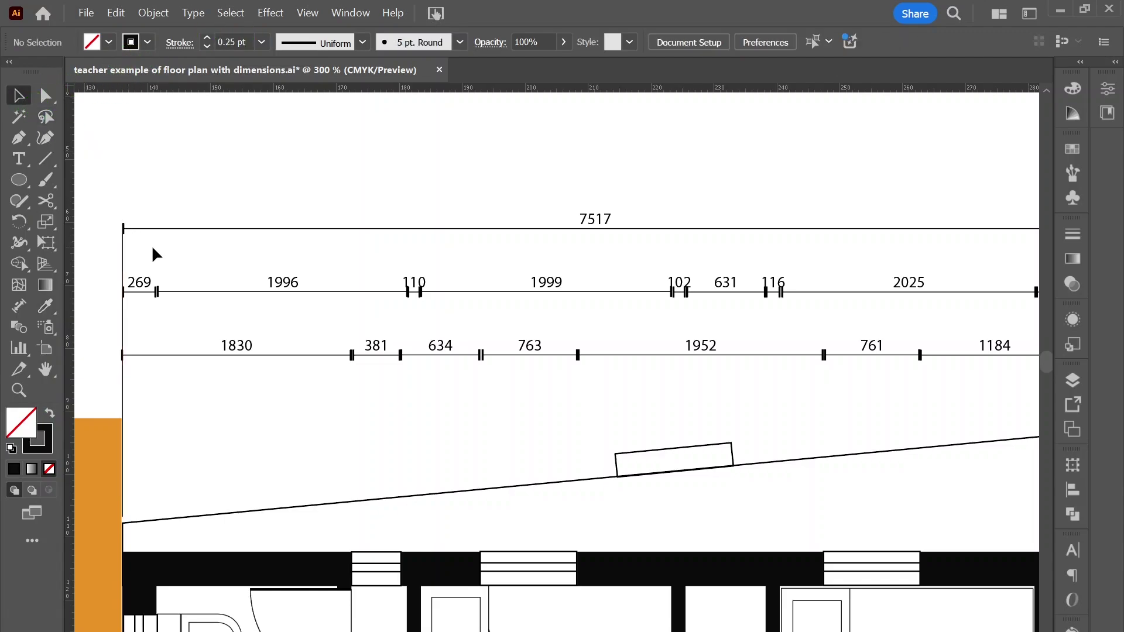
# - Move the view to the finished example floor plan with its 7200 and 3300 overalls
pyautogui.hotkey('ctrl', '-')
pyautogui.hotkey('ctrl', '-')
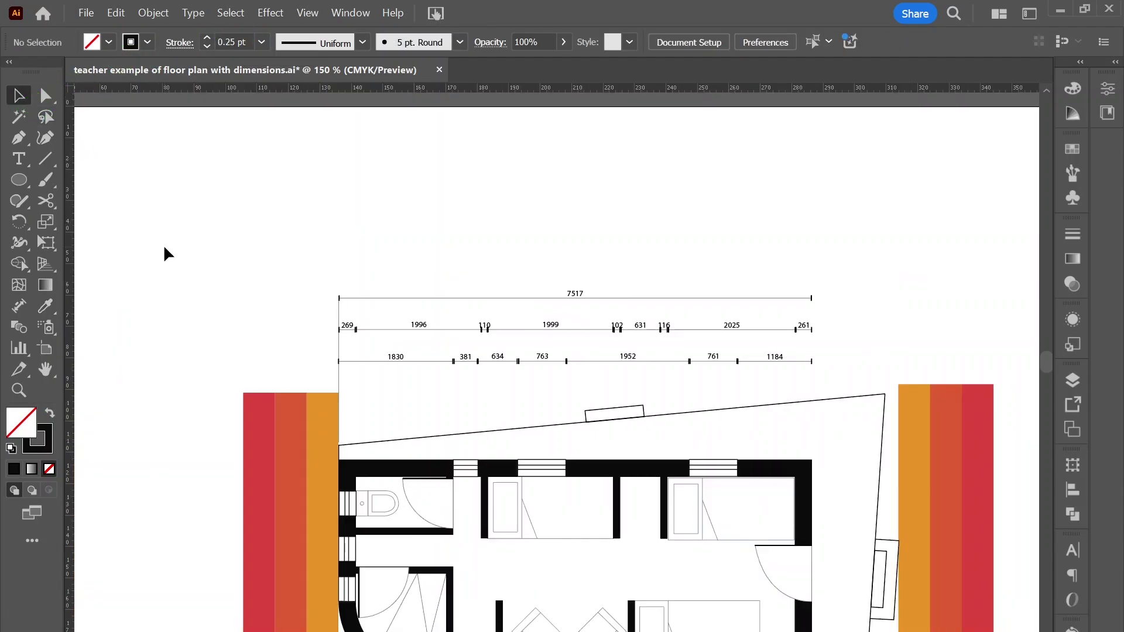
pyautogui.moveTo(342, 355); pyautogui.dragTo(270, 297)
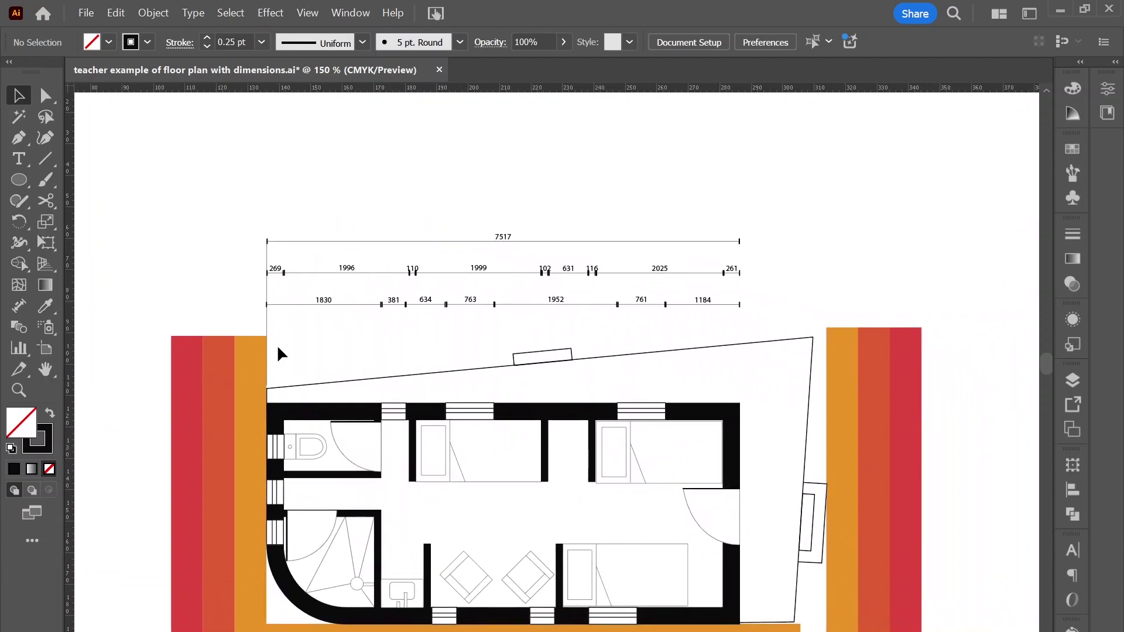
pyautogui.scroll(-5, 717, 431)
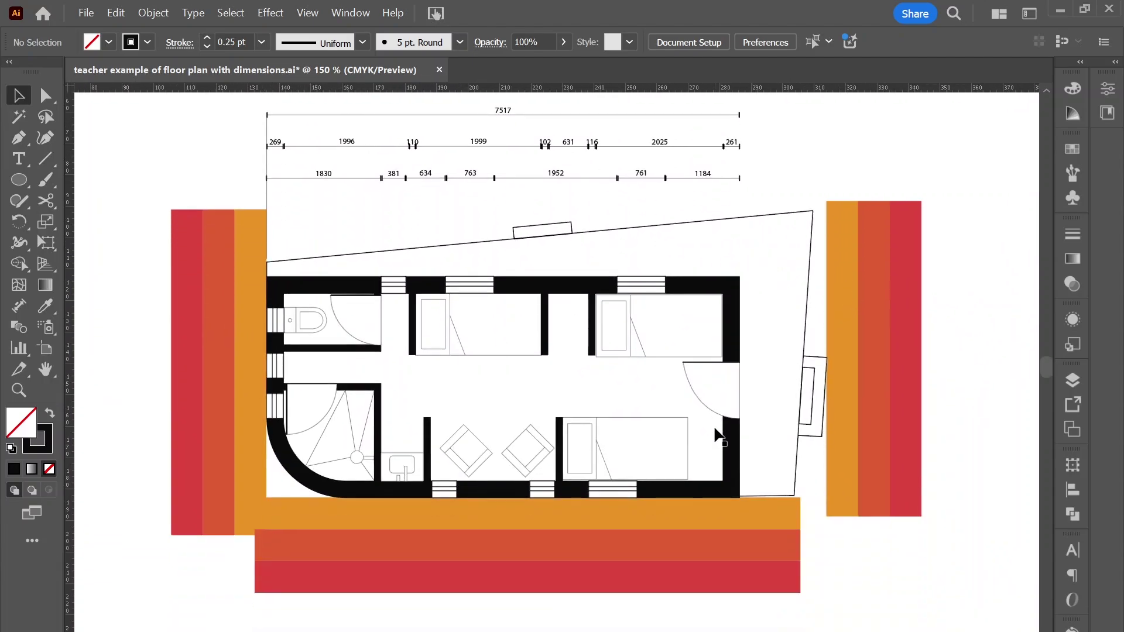
pyautogui.scroll(-2, 376, 394)
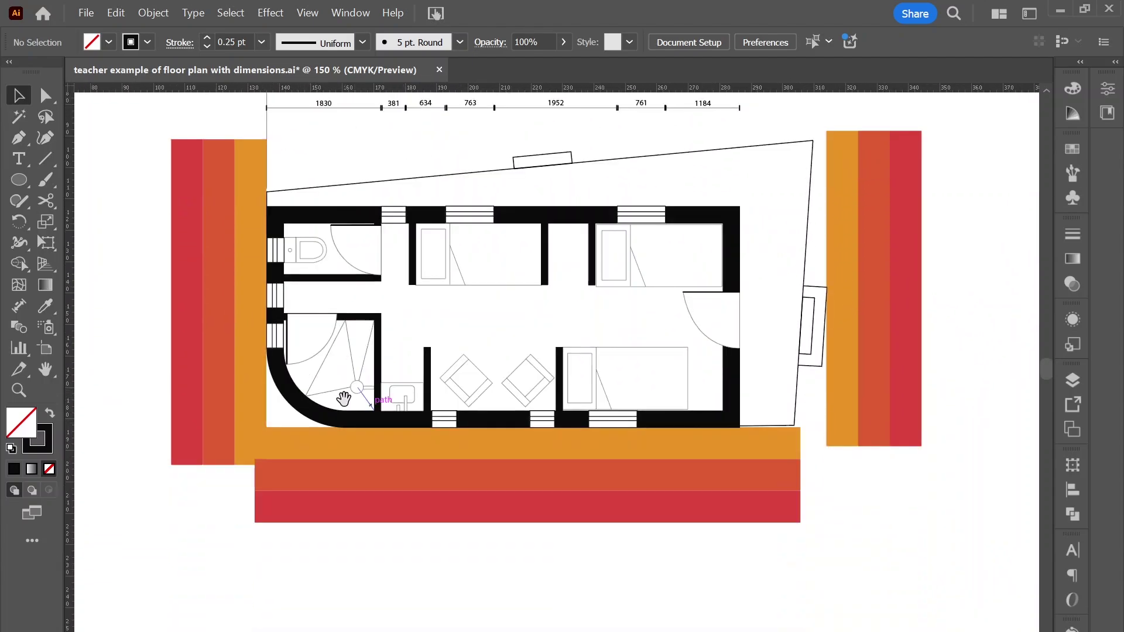
pyautogui.scroll(-3, 358, 381)
pyautogui.scroll(-3, 359, 380)
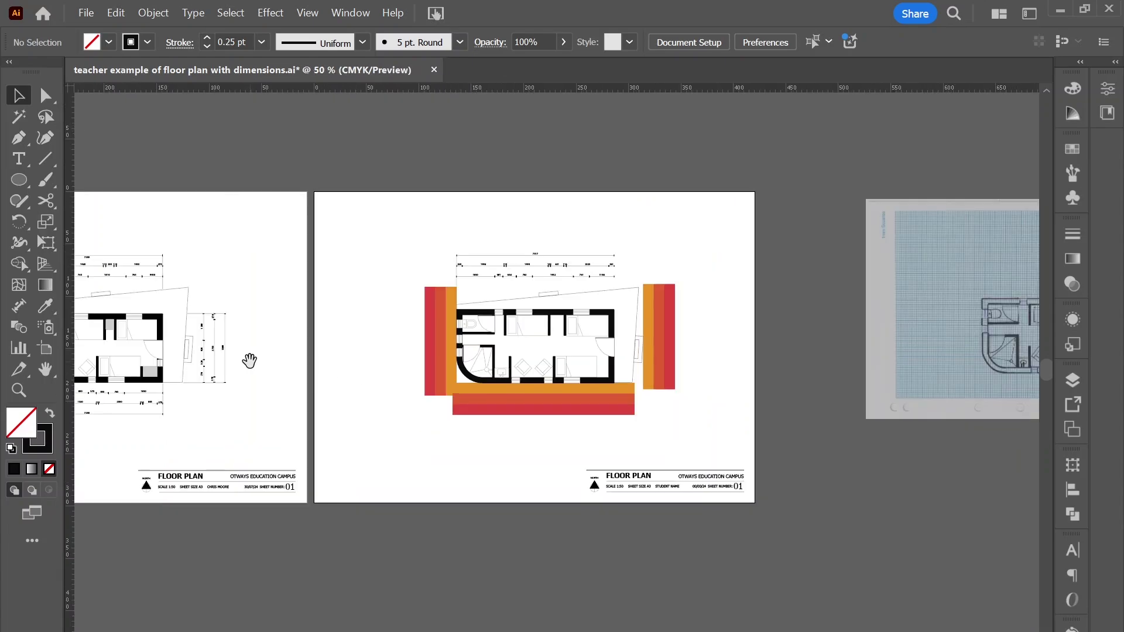
pyautogui.moveTo(246, 359); pyautogui.dragTo(650, 423)
pyautogui.scroll(3, 649, 424)
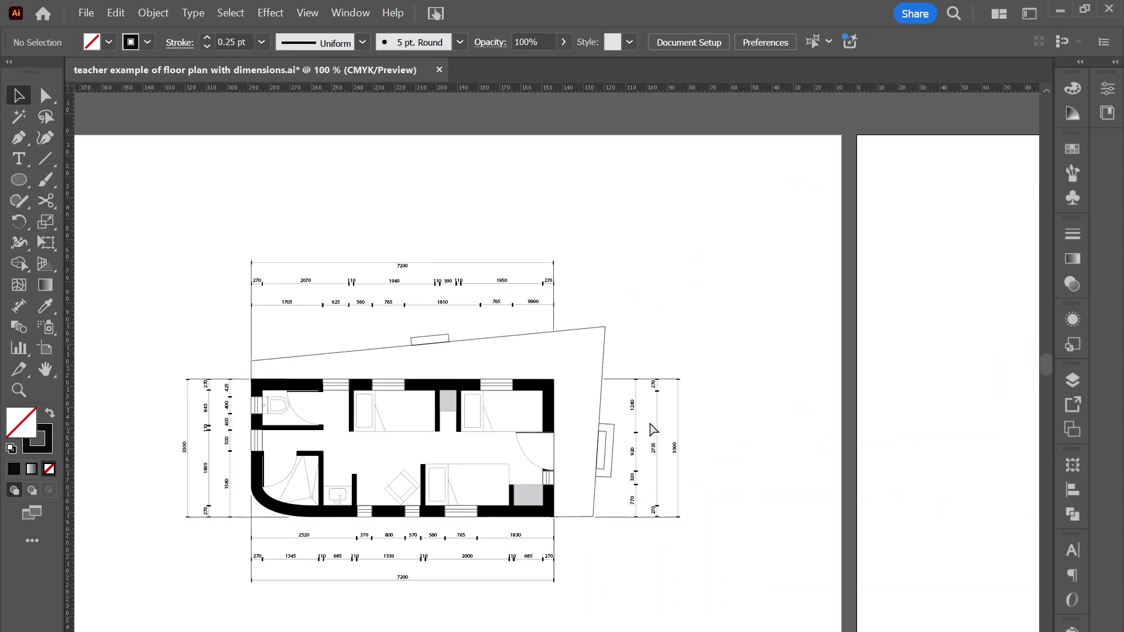
pyautogui.moveTo(544, 446); pyautogui.dragTo(735, 351)
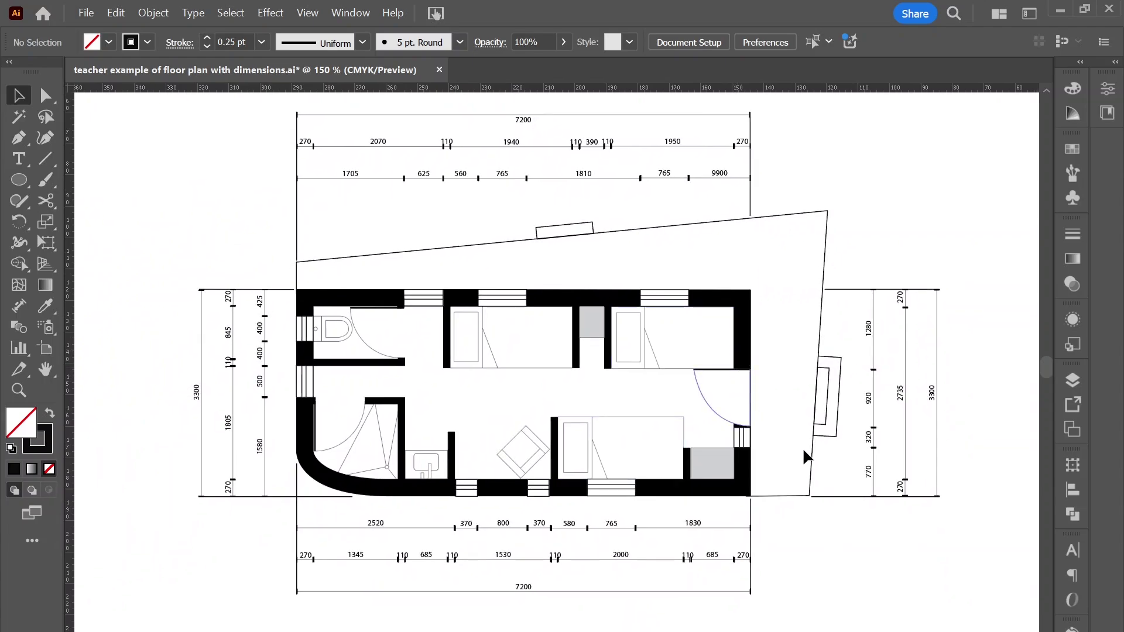
pyautogui.scroll(-10, 819, 521)
pyautogui.hscroll(6, 778, 451)
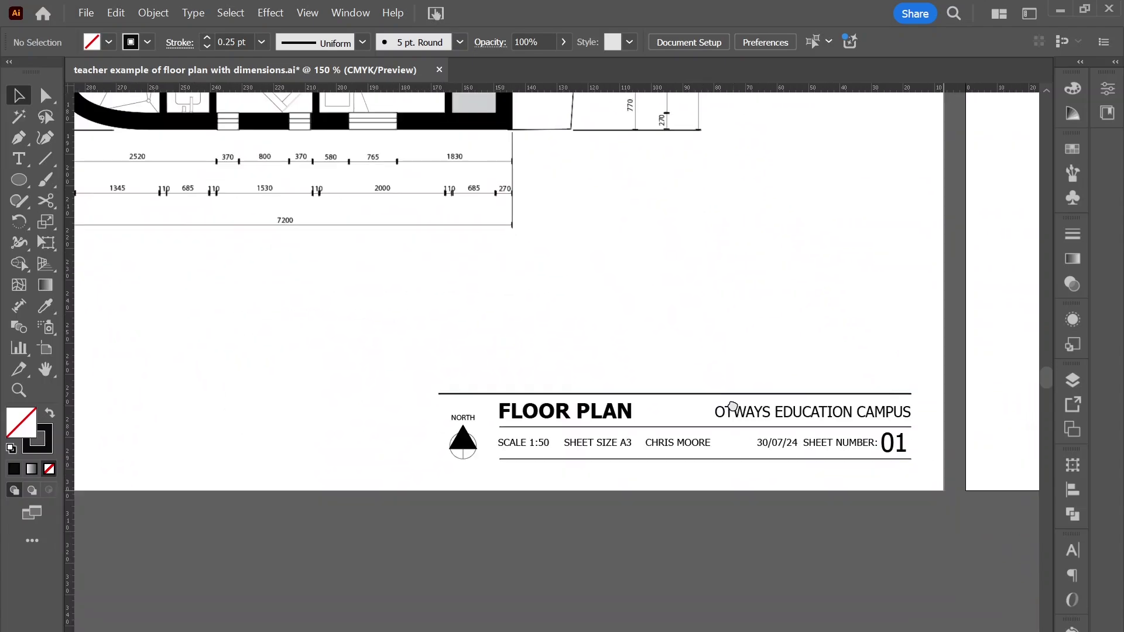
pyautogui.scroll(-1, 753, 410)
pyautogui.scroll(1, 738, 381)
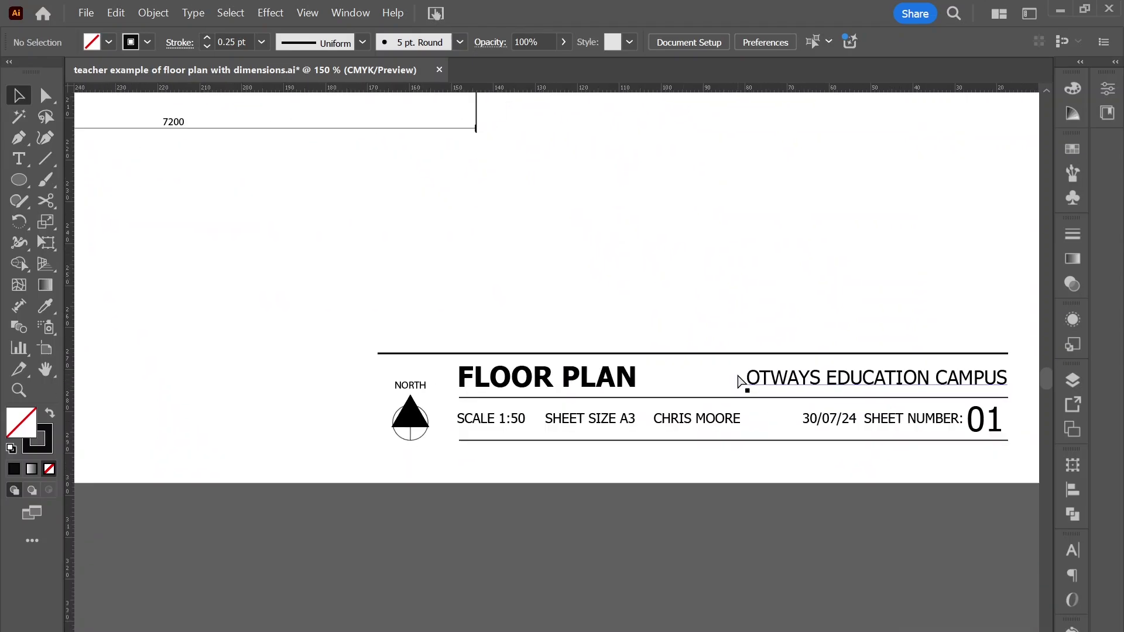
pyautogui.moveTo(735, 359); pyautogui.dragTo(634, 331)
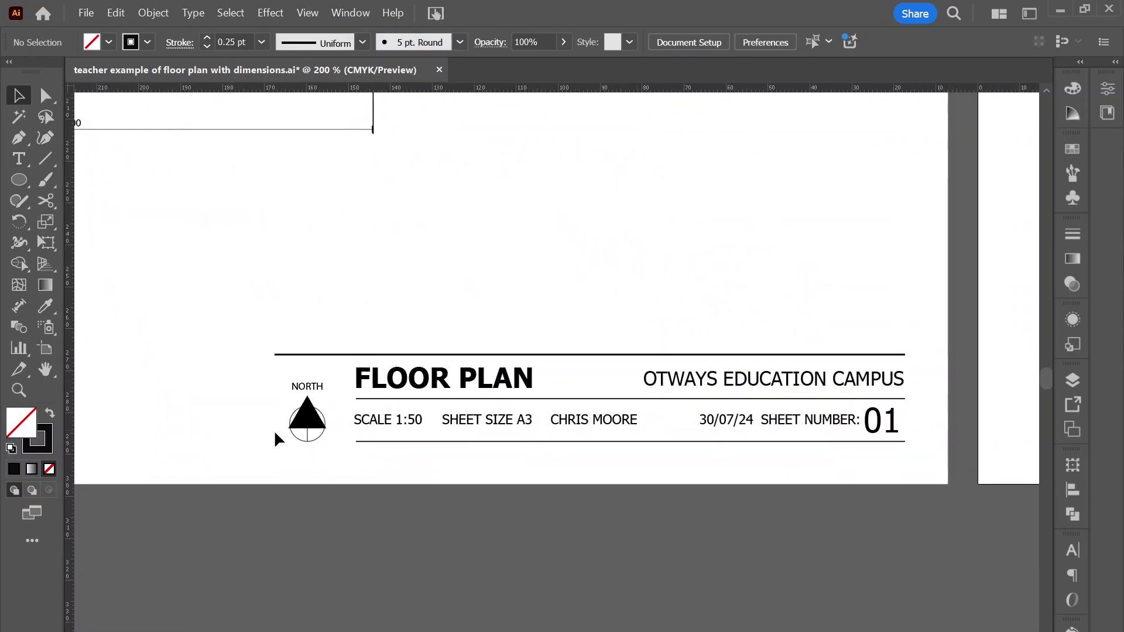